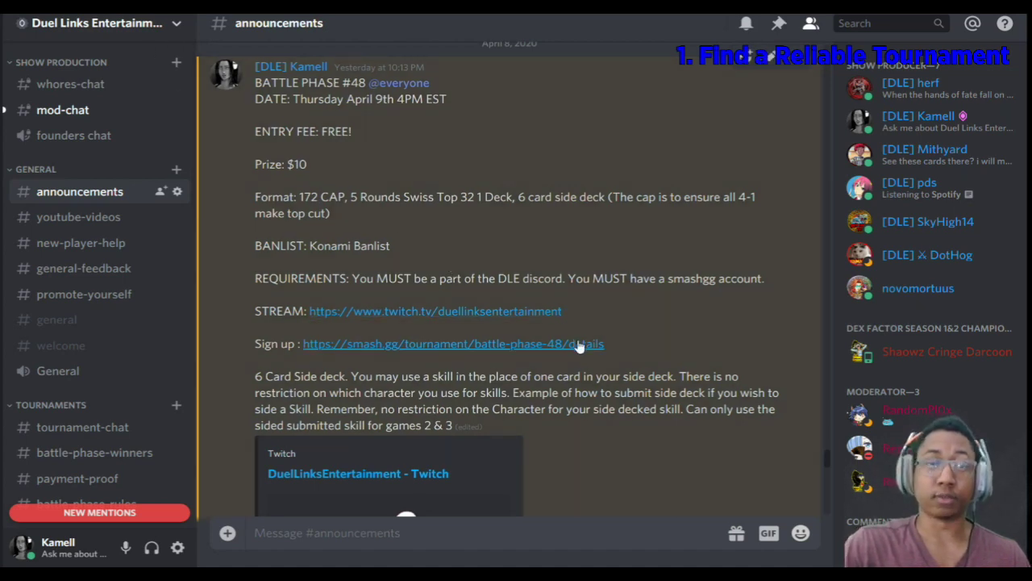
Review the Battle Phase #48 announcement and look over its tournament page on smash.gg
{"action": "scroll", "coordinate": [568, 365], "scroll_direction": "down", "scroll_amount": 2}
{"action": "scroll", "coordinate": [568, 364], "scroll_direction": "down", "scroll_amount": 2}
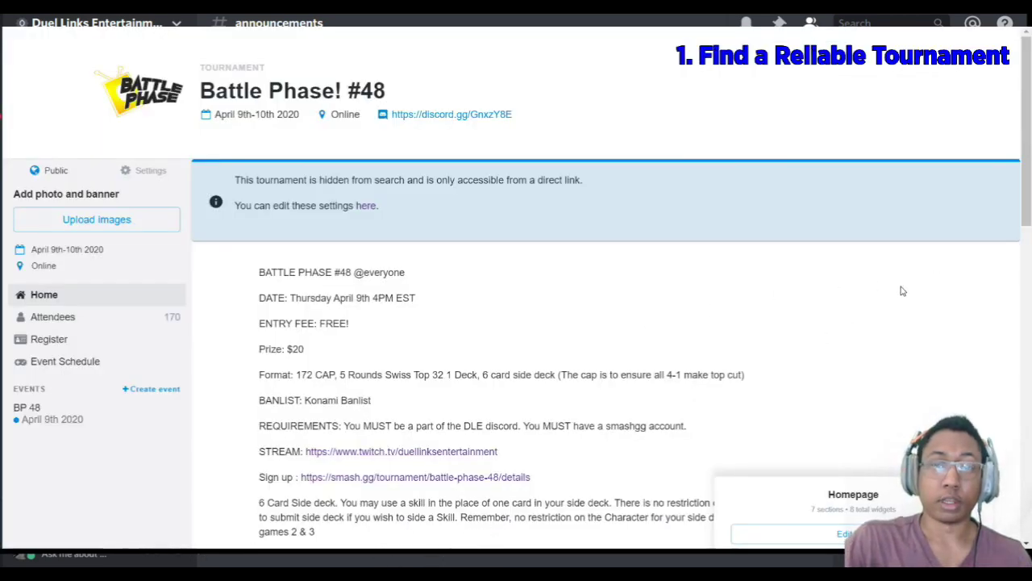
{"action": "scroll", "coordinate": [898, 299], "scroll_direction": "down", "scroll_amount": 3}
{"action": "scroll", "coordinate": [901, 302], "scroll_direction": "up", "scroll_amount": 3}
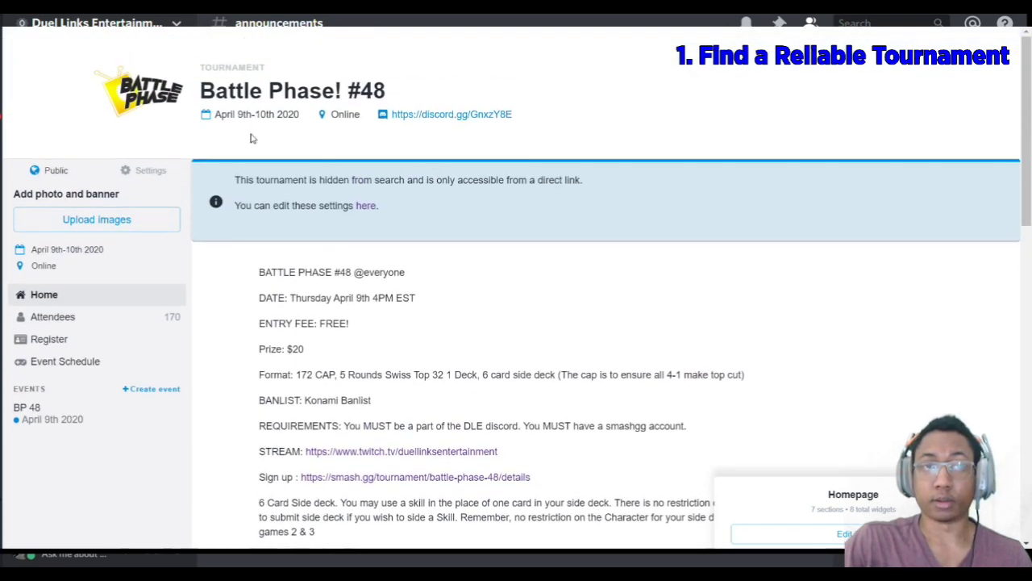
{"action": "scroll", "coordinate": [323, 242], "scroll_direction": "down", "scroll_amount": 2}
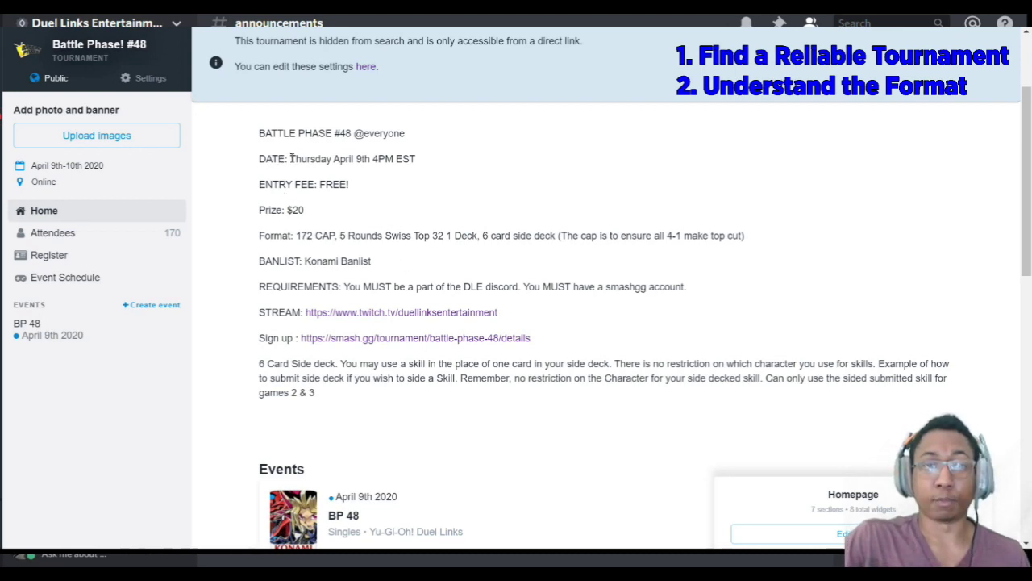
Read the tournament's date, entry fee, prize, player cap and Swiss round format in the Battle Phase #48 description
{"action": "left_click_drag", "start_coordinate": [290, 159], "coordinate": [409, 183]}
{"action": "left_click", "coordinate": [410, 183]}
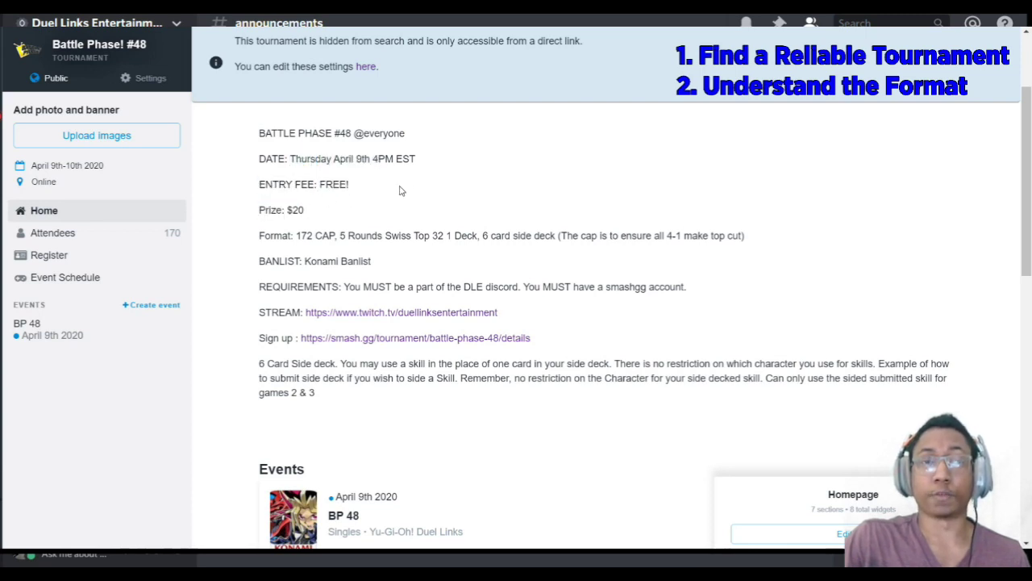
{"action": "left_click_drag", "start_coordinate": [309, 212], "coordinate": [335, 235]}
{"action": "left_click", "coordinate": [334, 231]}
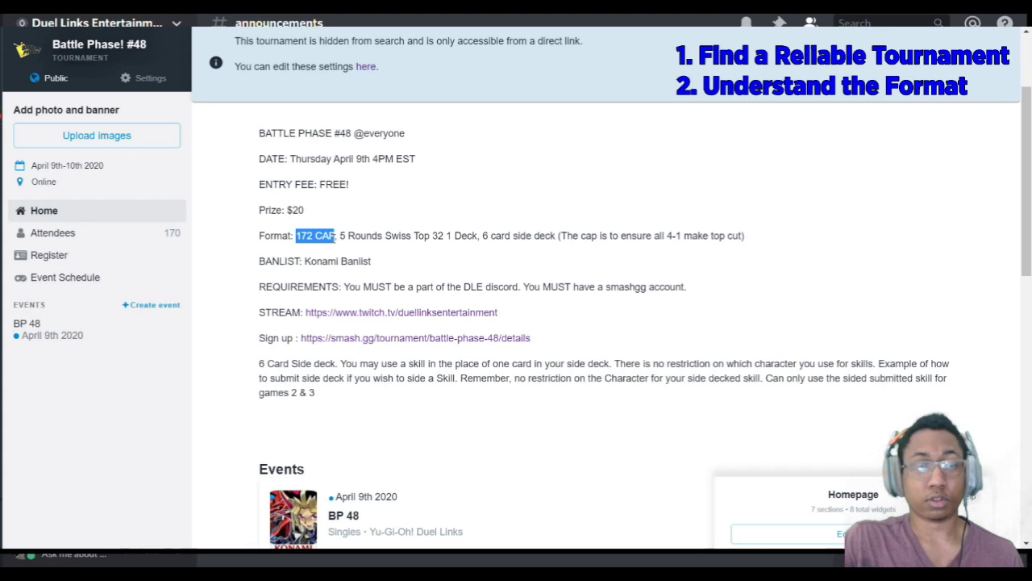
{"action": "left_click_drag", "start_coordinate": [338, 235], "coordinate": [445, 232]}
{"action": "left_click", "coordinate": [430, 214]}
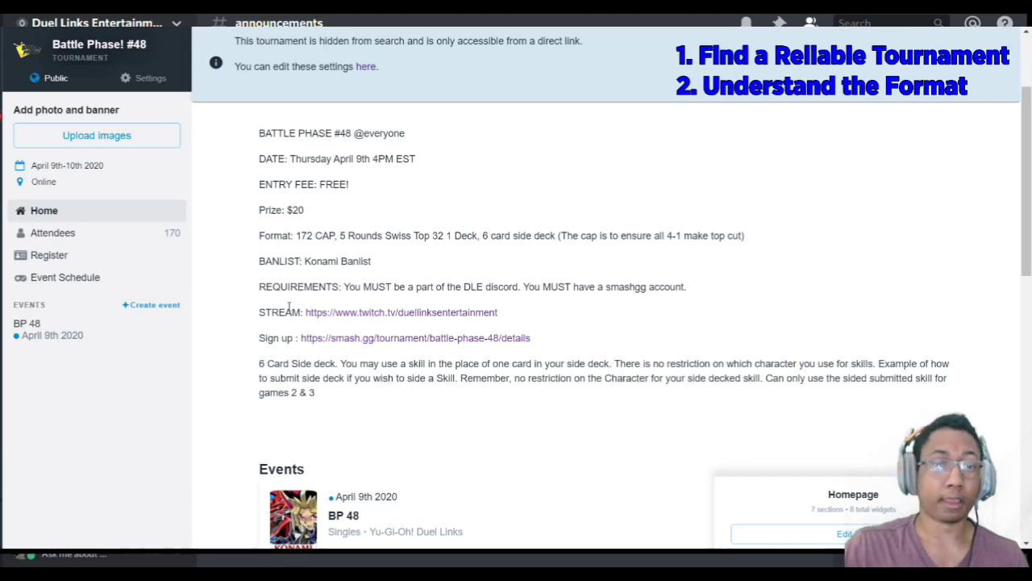
Read the tournament's participation requirements, stream link and side deck rules
{"action": "left_click_drag", "start_coordinate": [344, 287], "coordinate": [692, 288]}
{"action": "left_click", "coordinate": [717, 298]}
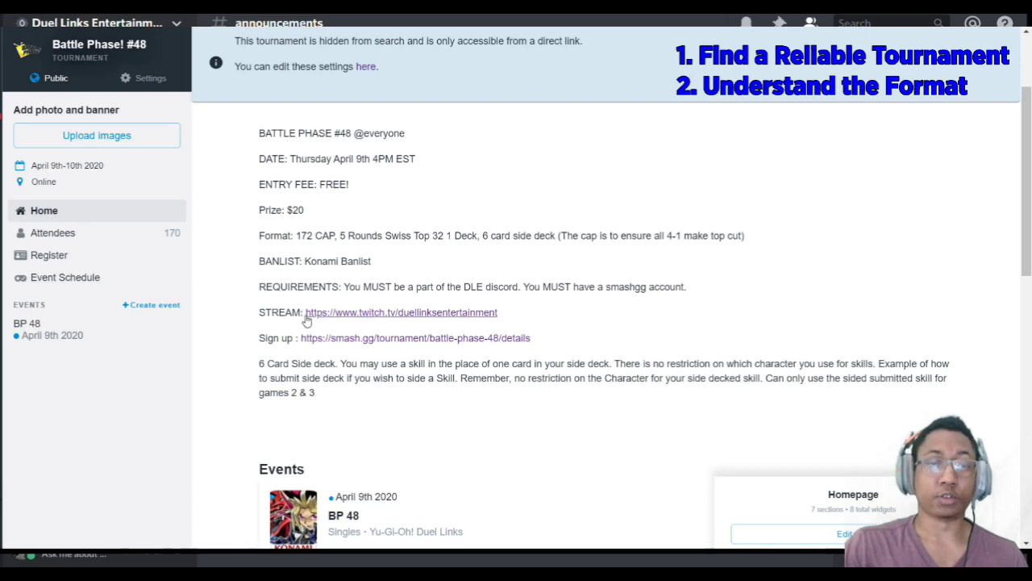
{"action": "left_click_drag", "start_coordinate": [304, 314], "coordinate": [530, 303]}
{"action": "left_click", "coordinate": [533, 323]}
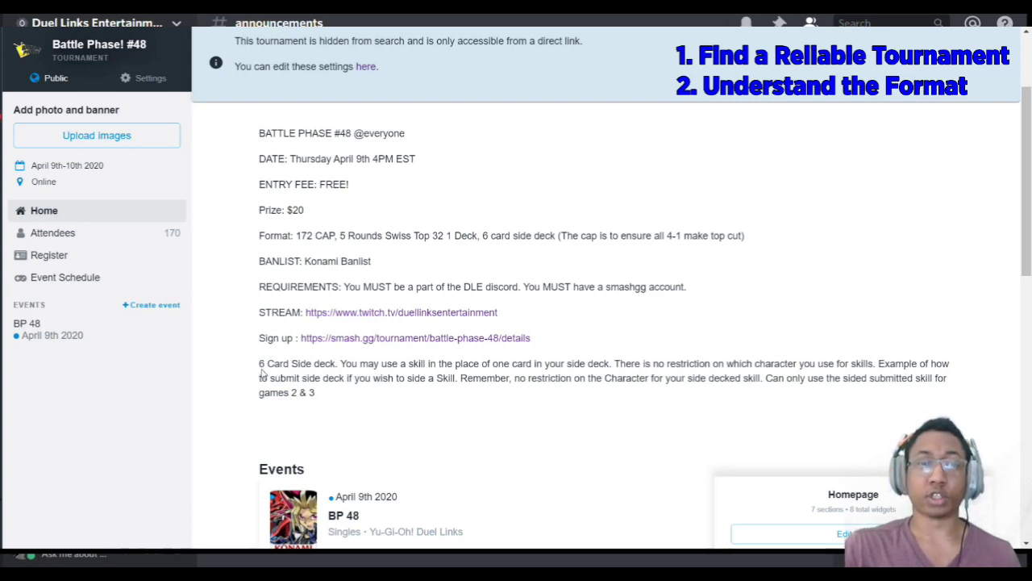
{"action": "left_click_drag", "start_coordinate": [262, 365], "coordinate": [332, 393]}
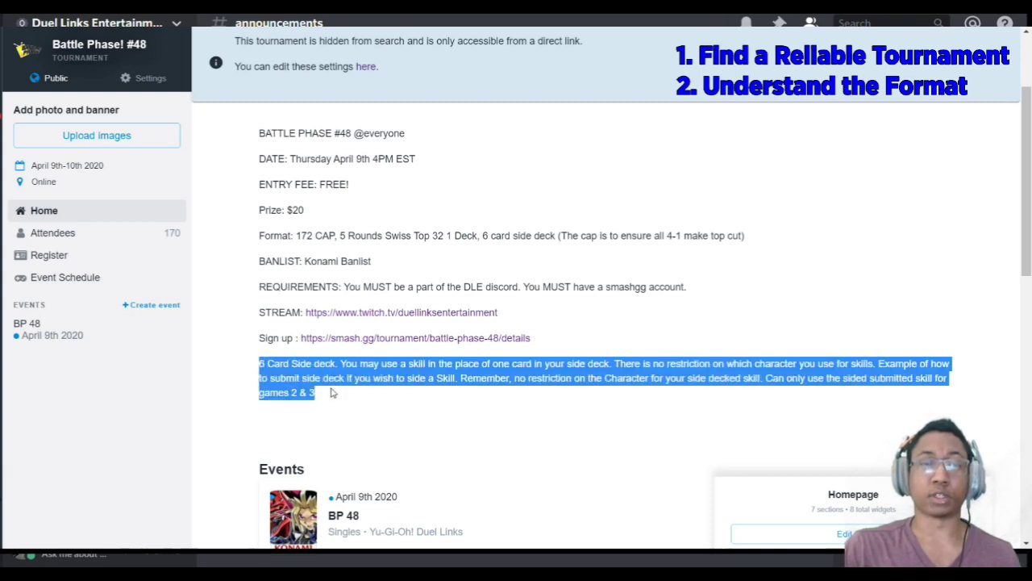
{"action": "left_click", "coordinate": [417, 422]}
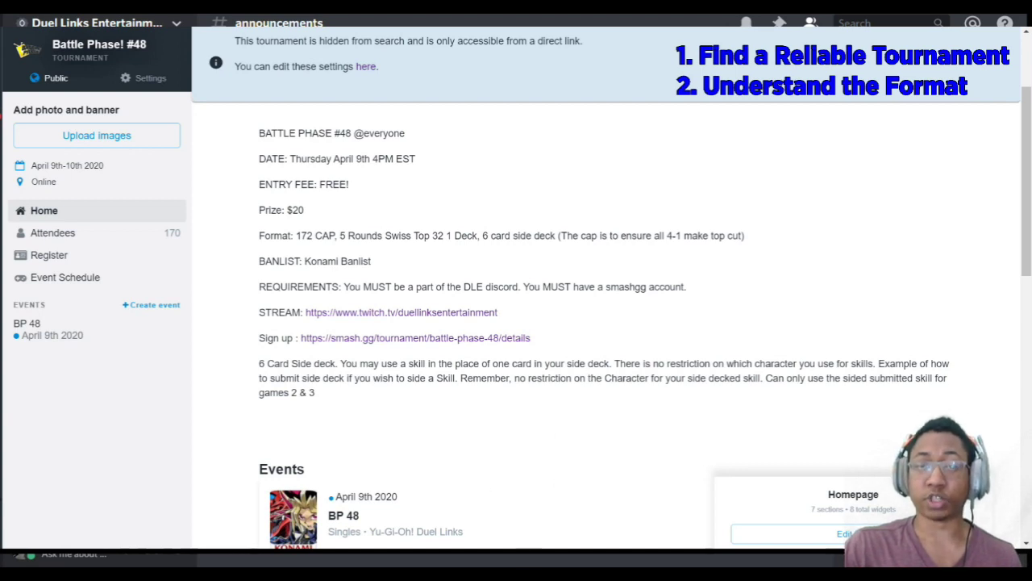
Start registering for the tournament, select the free BP 48 event and continue to checkout
{"action": "scroll", "coordinate": [825, 377], "scroll_direction": "down", "scroll_amount": 1}
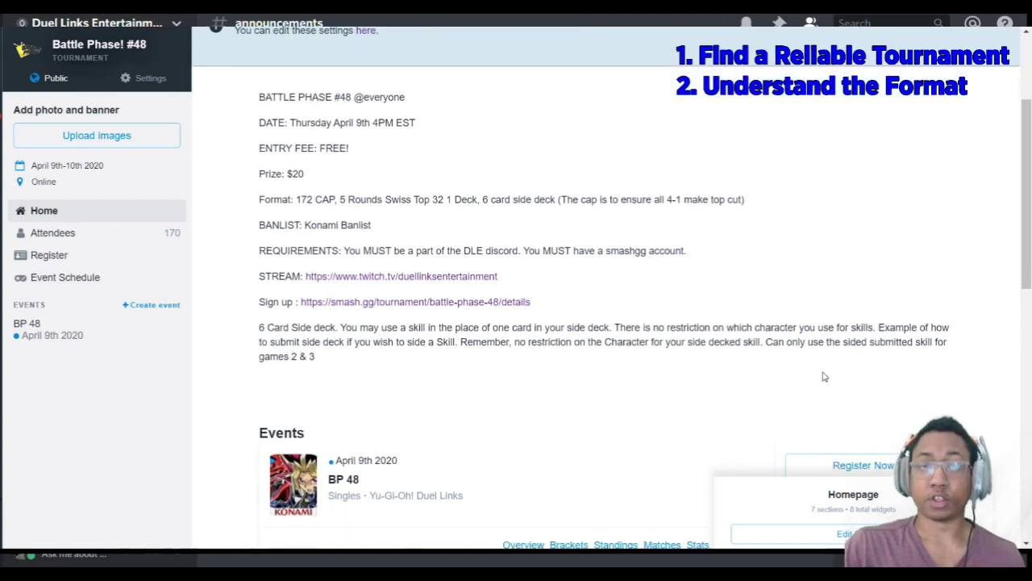
{"action": "scroll", "coordinate": [824, 376], "scroll_direction": "down", "scroll_amount": 2}
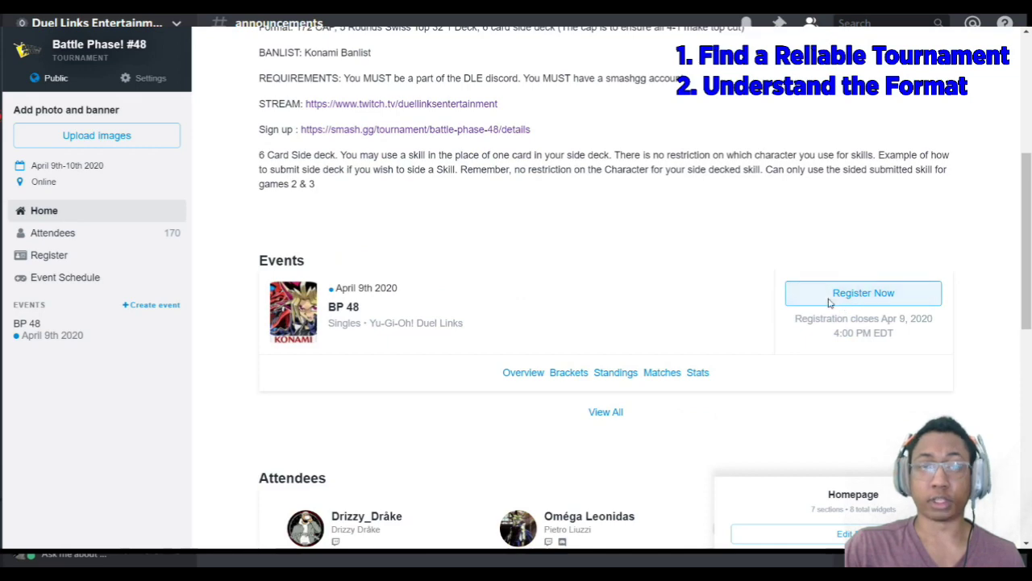
{"action": "left_click", "coordinate": [829, 302]}
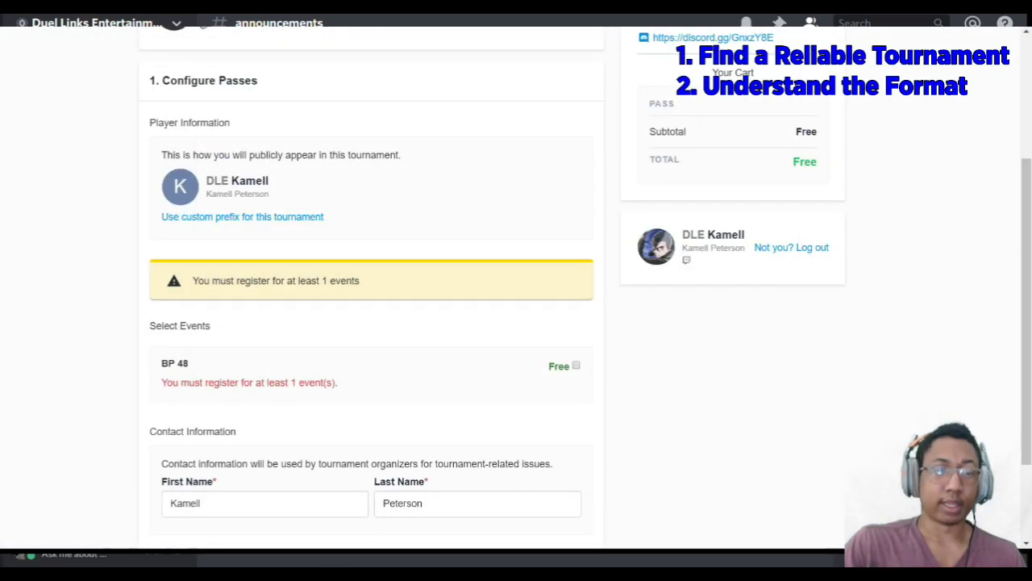
{"action": "scroll", "coordinate": [436, 364], "scroll_direction": "down", "scroll_amount": 2}
{"action": "left_click", "coordinate": [574, 255]}
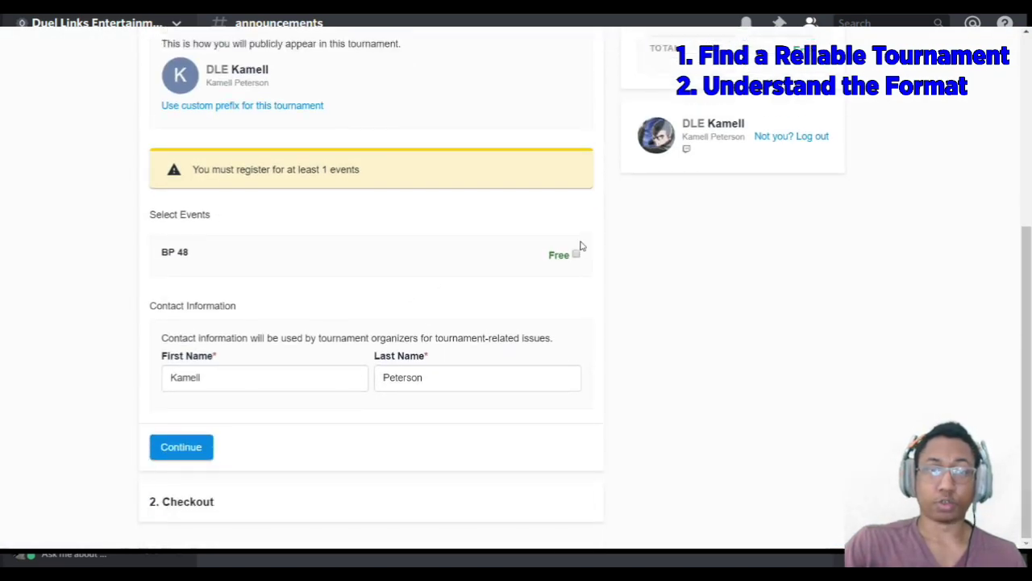
{"action": "left_click", "coordinate": [576, 255]}
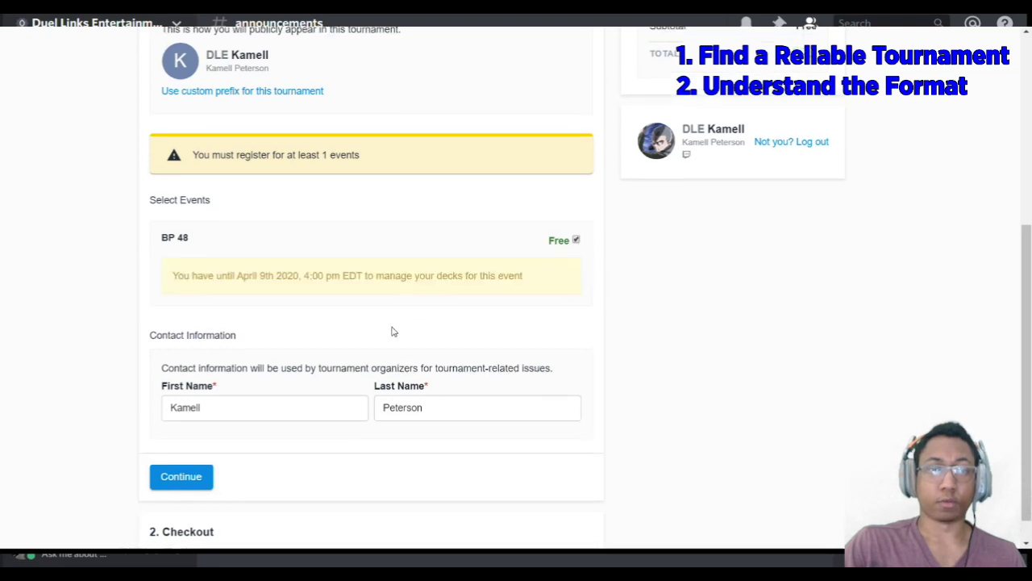
{"action": "left_click", "coordinate": [196, 479]}
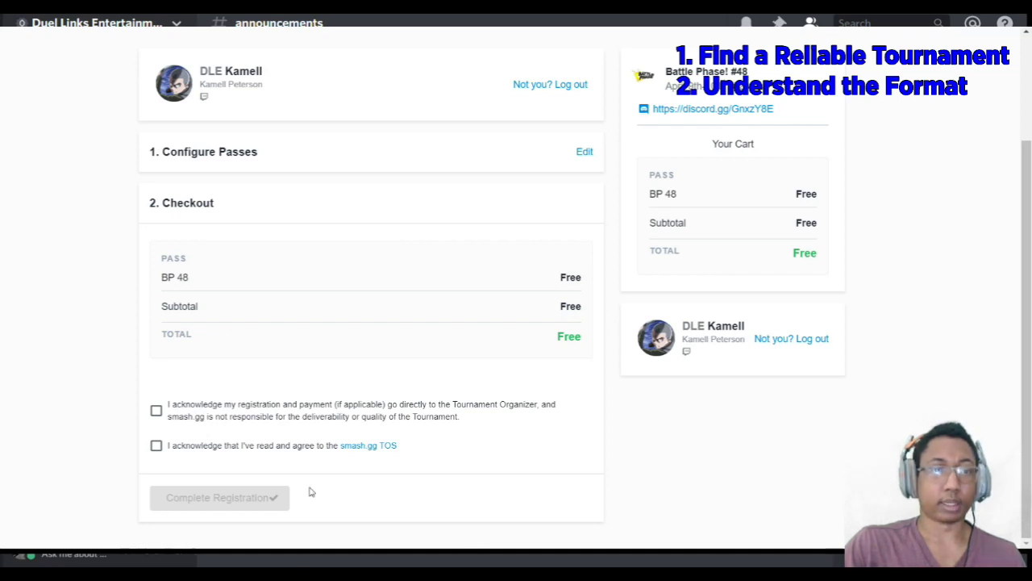
Accept the organizer acknowledgement and the smash.gg TOS, and complete the registration
{"action": "left_click", "coordinate": [157, 411]}
{"action": "left_click", "coordinate": [156, 445]}
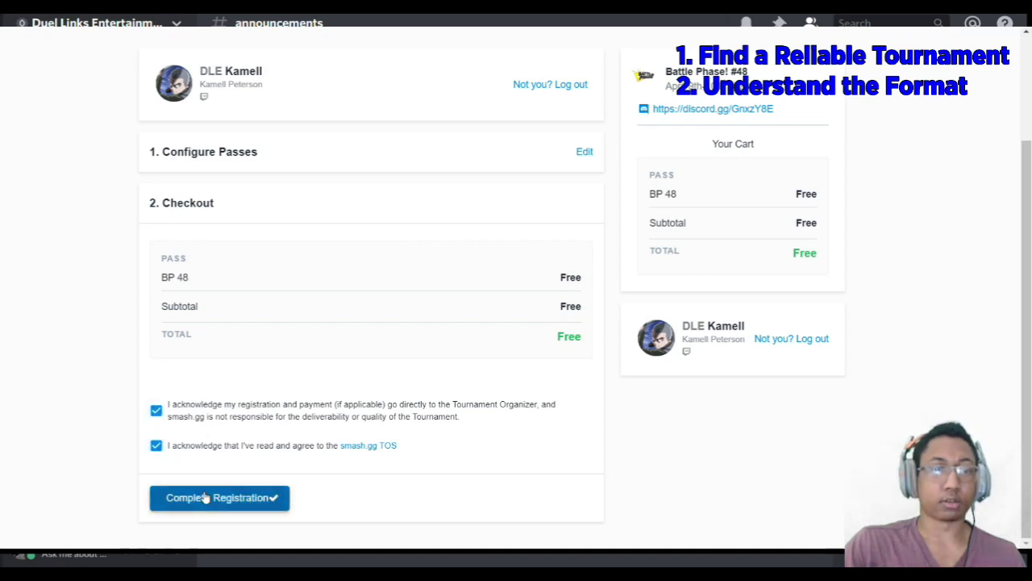
{"action": "left_click", "coordinate": [203, 496]}
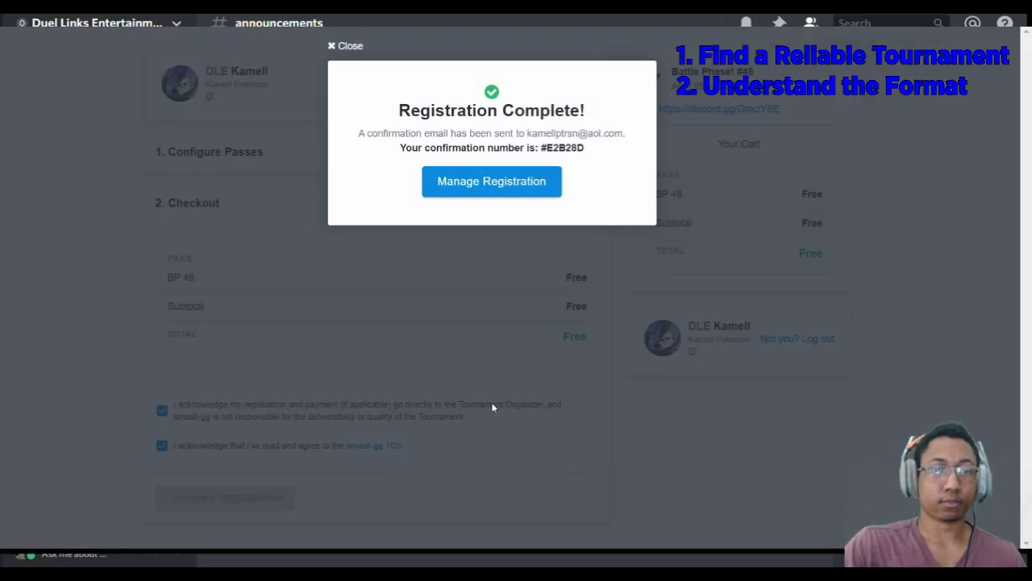
Go to the management page of the new registration and open the deck submission for BP 48
{"action": "left_click", "coordinate": [506, 188]}
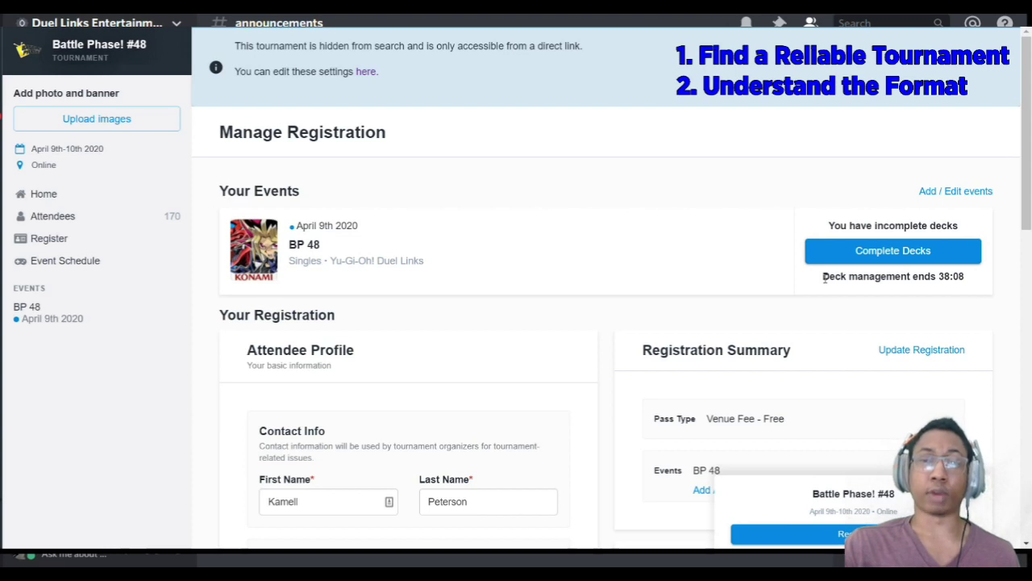
{"action": "left_click", "coordinate": [891, 254]}
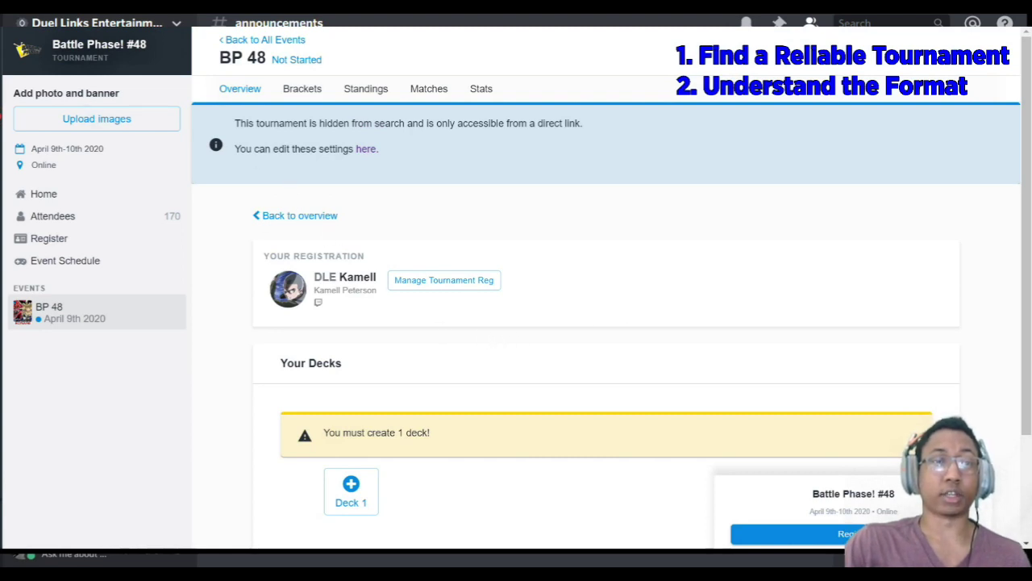
{"action": "left_click", "coordinate": [444, 280]}
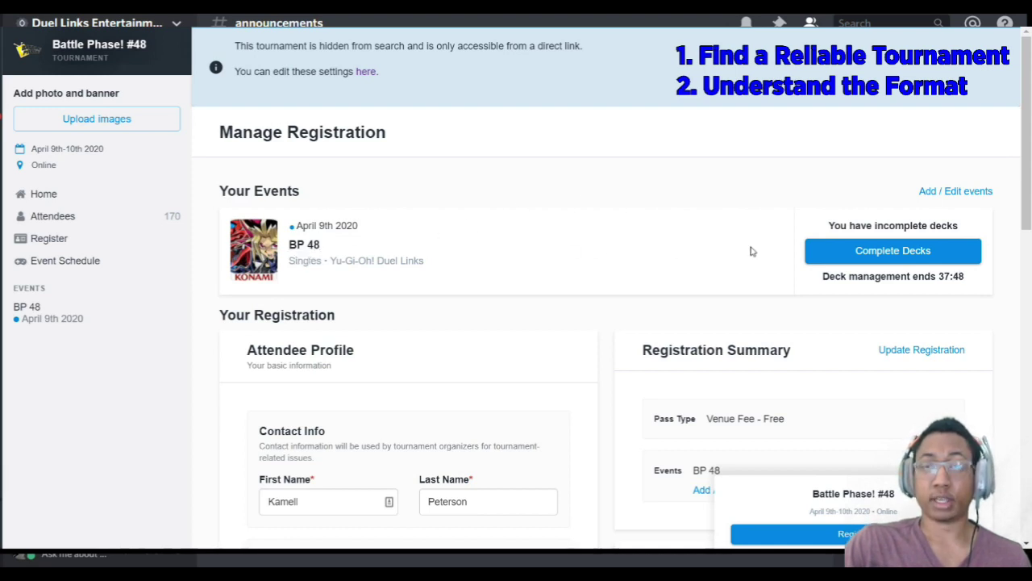
{"action": "left_click", "coordinate": [860, 255]}
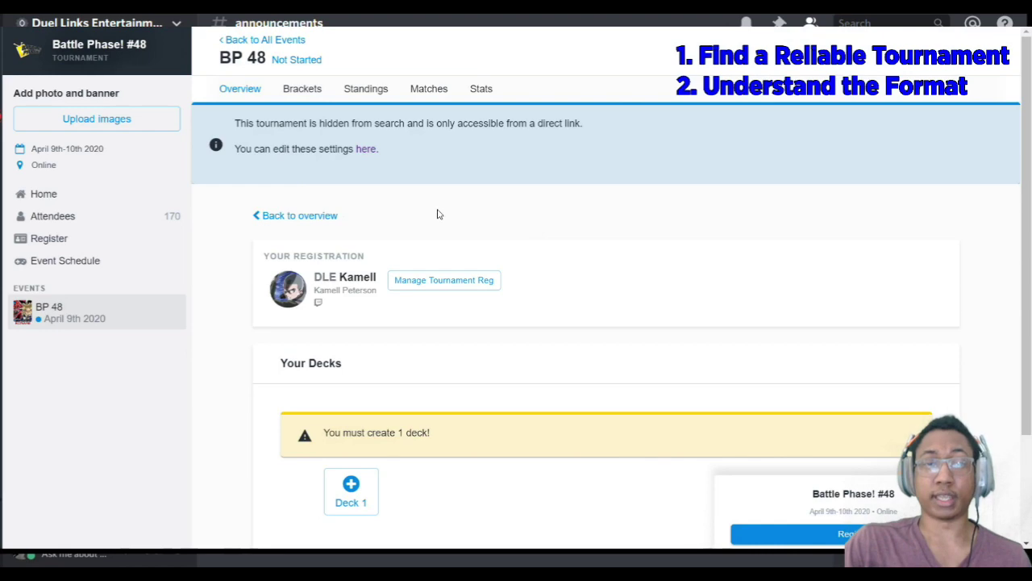
Create Deck 1 for BP 48 with bp 40.png as the main deck image and save it
{"action": "scroll", "coordinate": [460, 249], "scroll_direction": "down", "scroll_amount": 2}
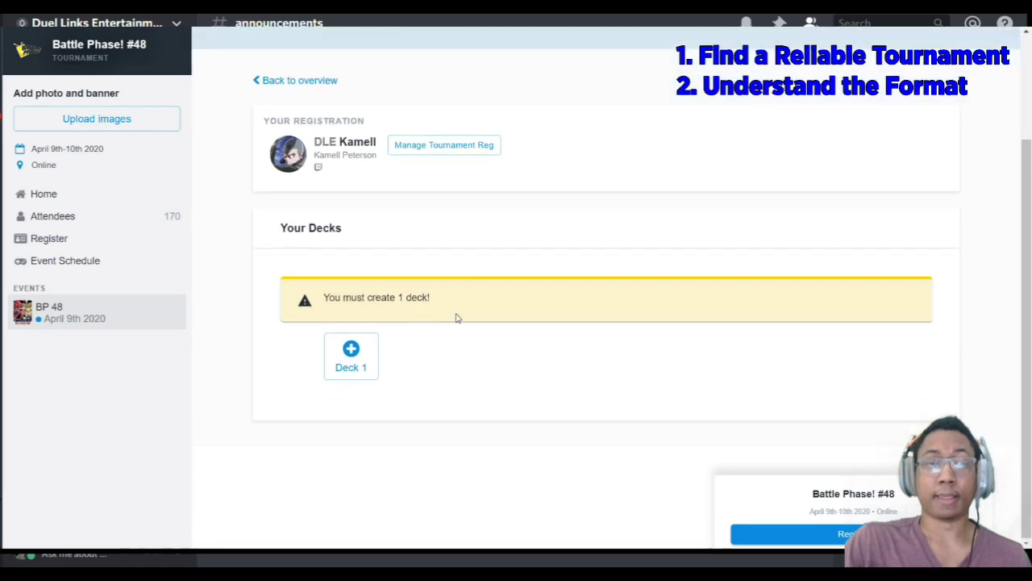
{"action": "left_click", "coordinate": [355, 351]}
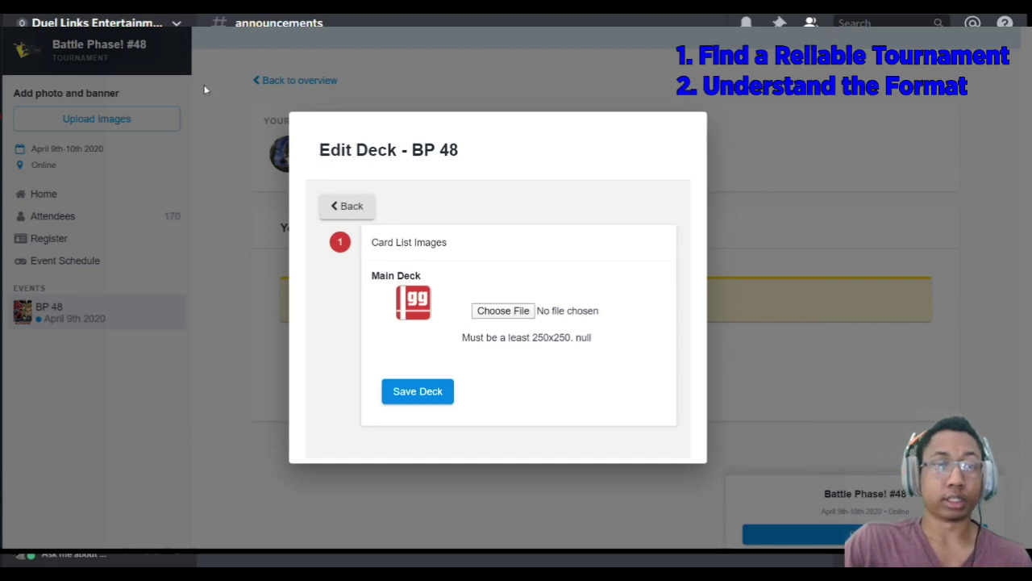
{"action": "left_click_drag", "start_coordinate": [206, 91], "coordinate": [378, 297]}
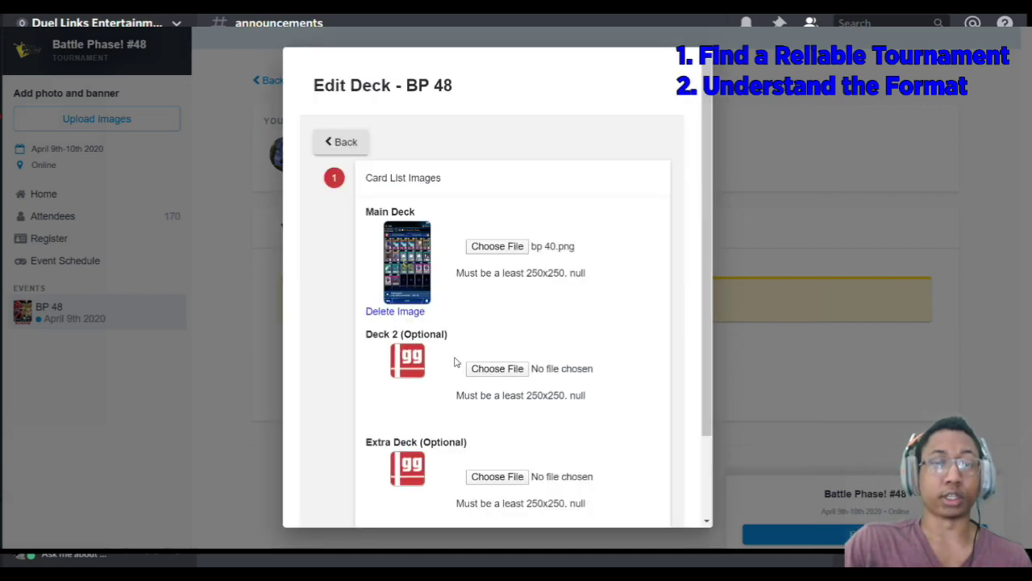
{"action": "scroll", "coordinate": [456, 363], "scroll_direction": "down", "scroll_amount": 2}
{"action": "left_click", "coordinate": [395, 464]}
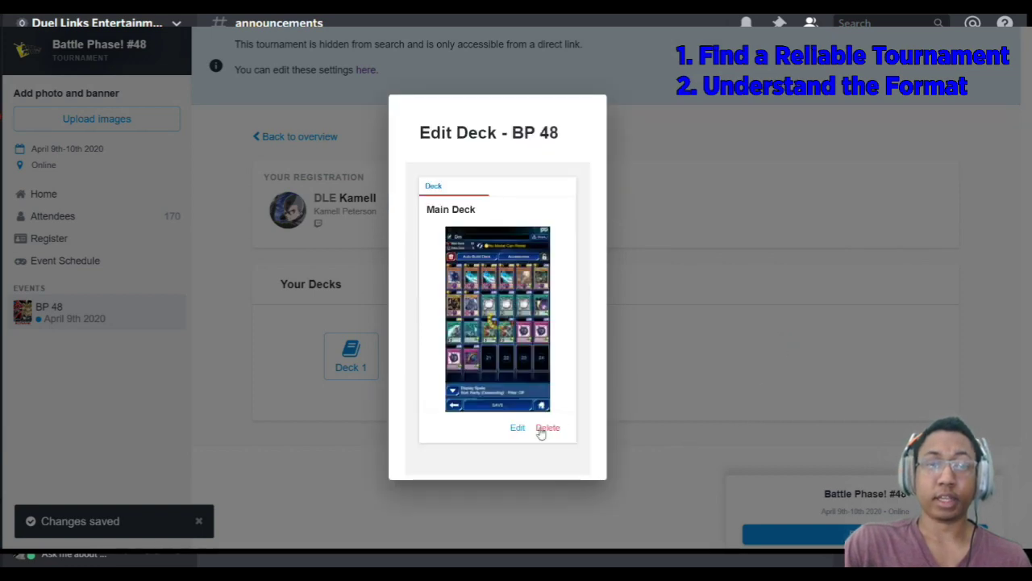
Reopen the saved Deck 1 for editing, review its optional image slots, save it again and close the deck editor
{"action": "left_click", "coordinate": [516, 428]}
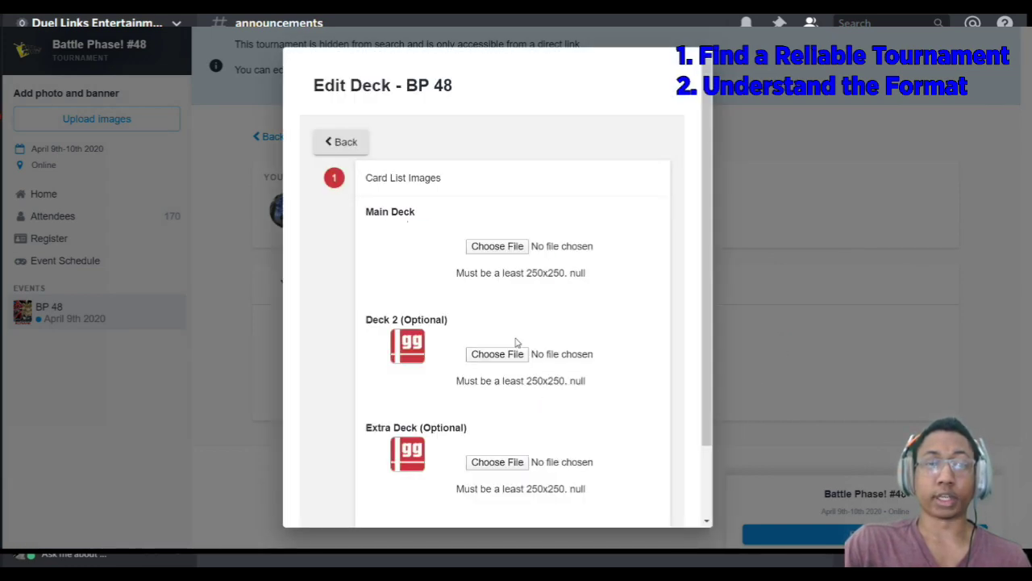
{"action": "scroll", "coordinate": [492, 322], "scroll_direction": "down", "scroll_amount": 2}
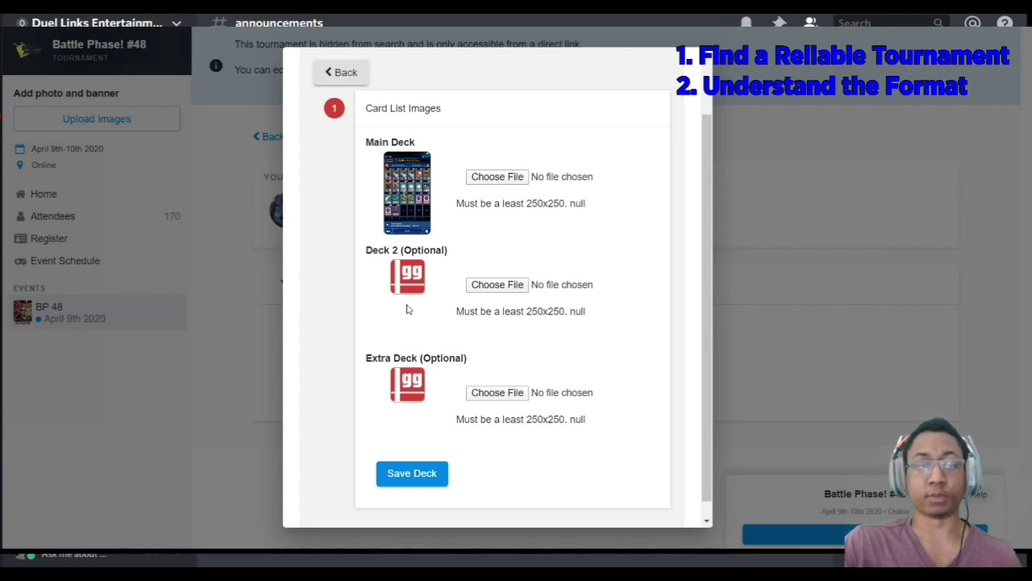
{"action": "left_click", "coordinate": [399, 482]}
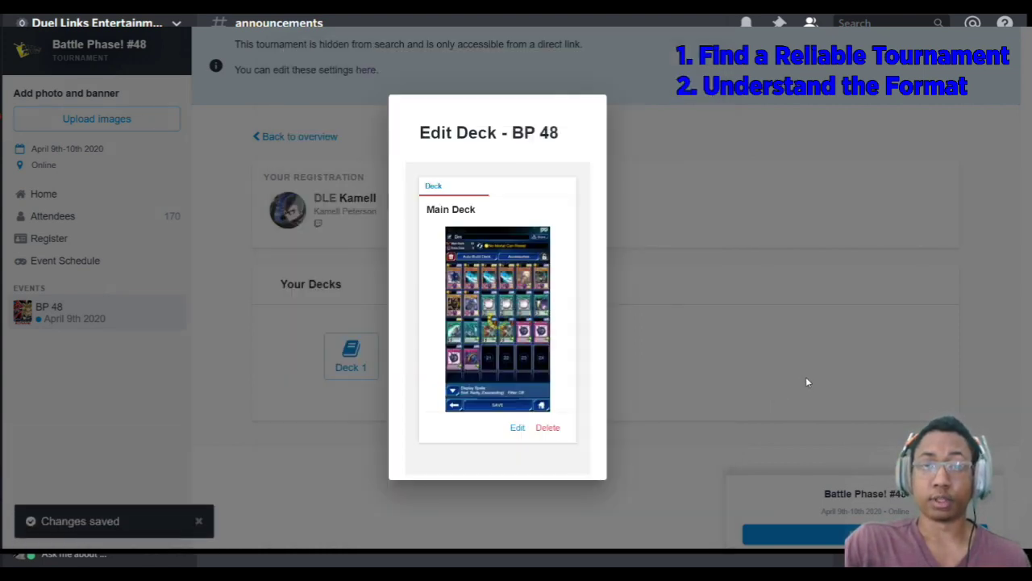
{"action": "left_click", "coordinate": [796, 379]}
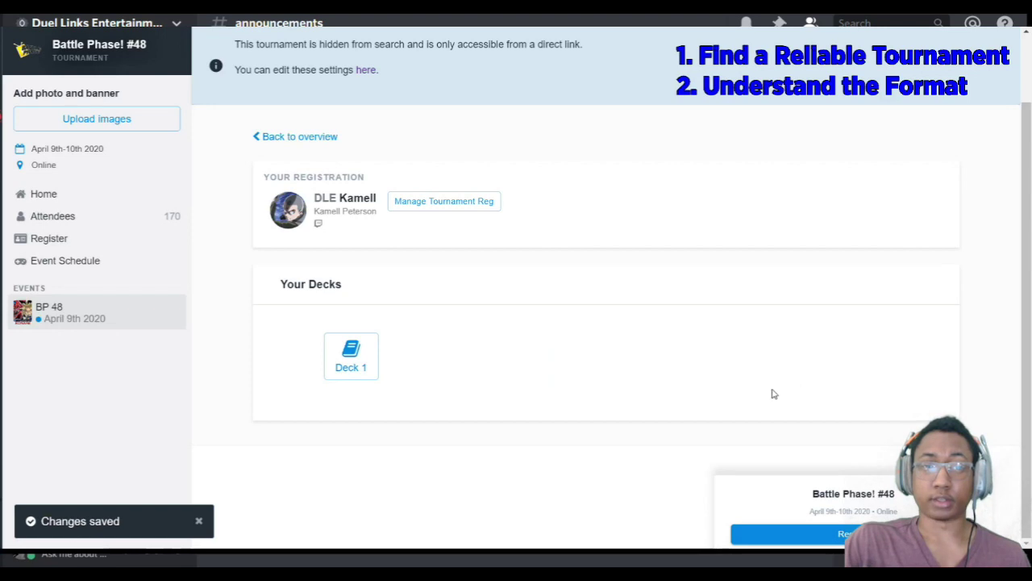
Return to the BP 48 event overview and examine the upcoming match, schedule, brackets and standings
{"action": "left_click", "coordinate": [298, 139]}
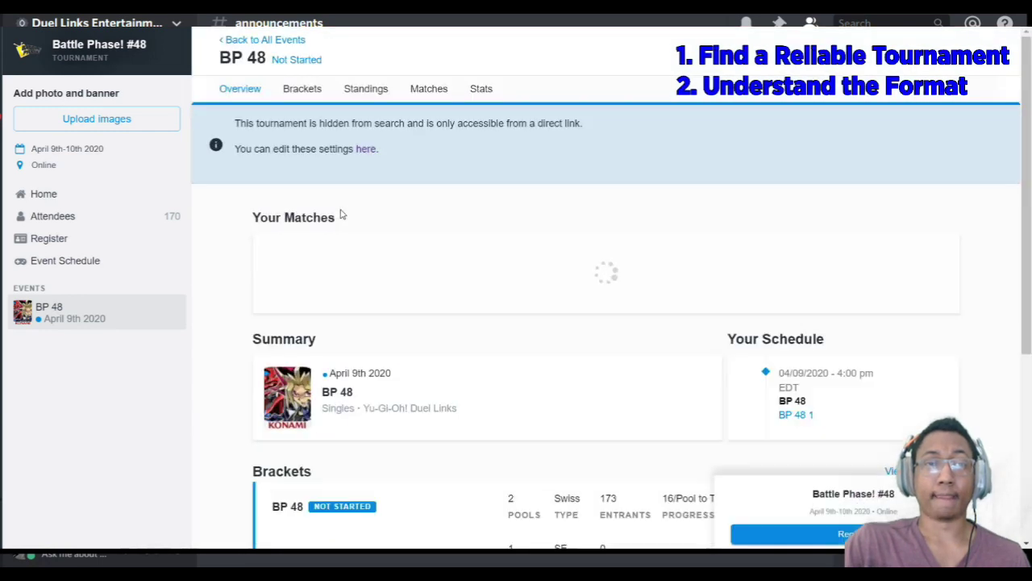
{"action": "scroll", "coordinate": [345, 229], "scroll_direction": "down", "scroll_amount": 3}
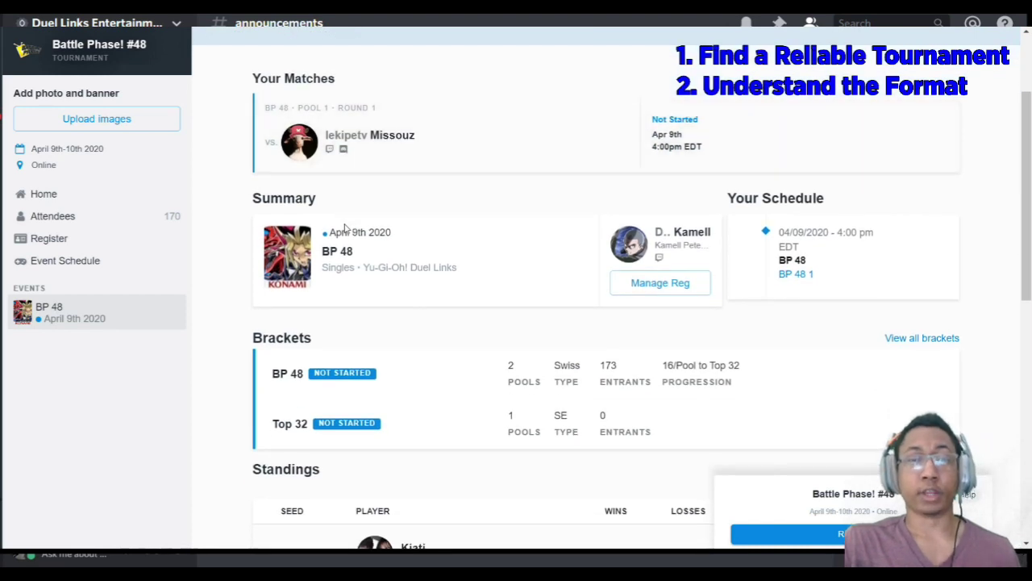
{"action": "scroll", "coordinate": [344, 229], "scroll_direction": "down", "scroll_amount": 5}
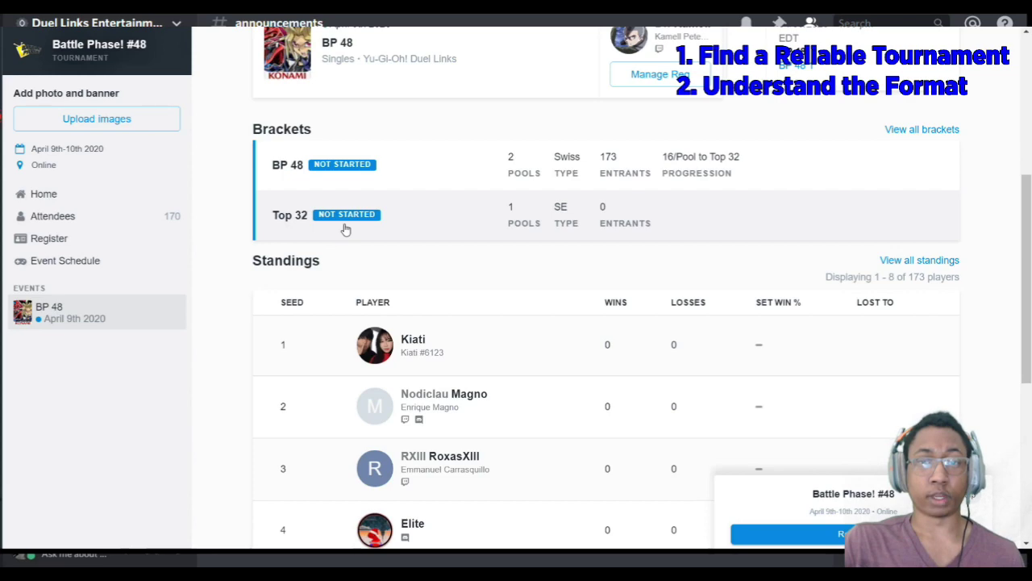
{"action": "scroll", "coordinate": [344, 229], "scroll_direction": "up", "scroll_amount": 5}
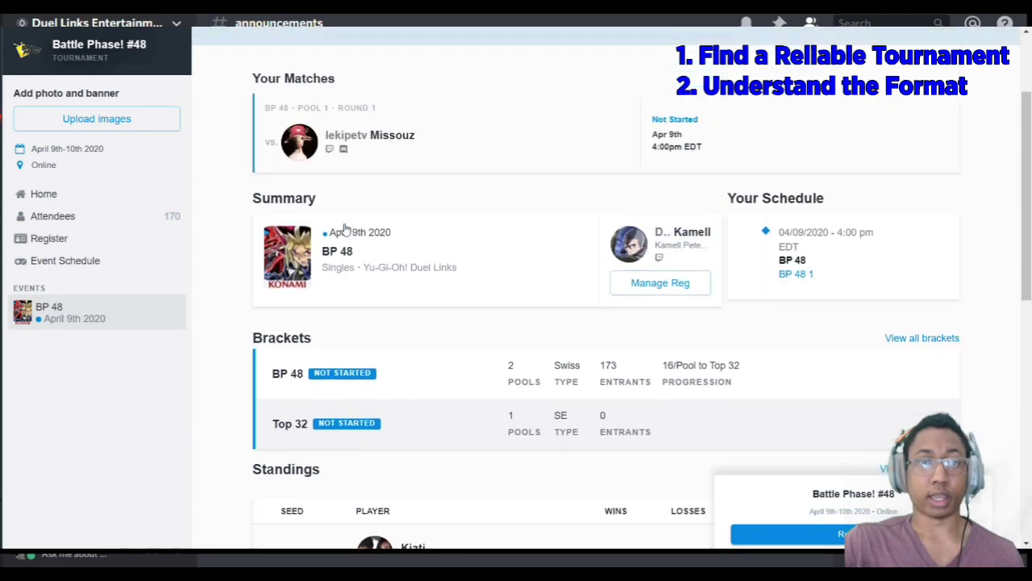
{"action": "scroll", "coordinate": [344, 229], "scroll_direction": "up", "scroll_amount": 3}
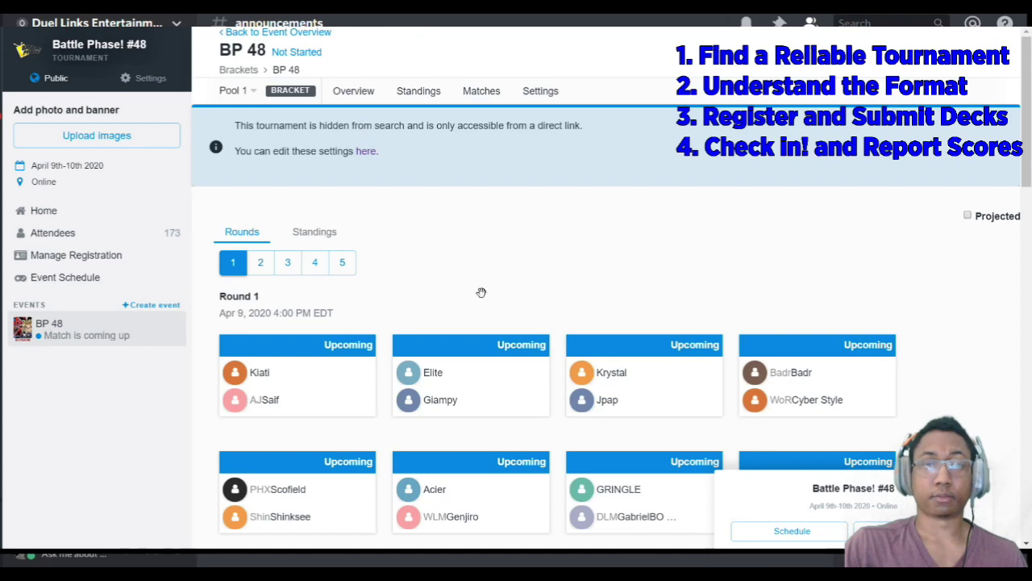
Look through all the Round 1 pairings in BP 48 Pool 1, including the match with a bye
{"action": "scroll", "coordinate": [481, 292], "scroll_direction": "down", "scroll_amount": 3}
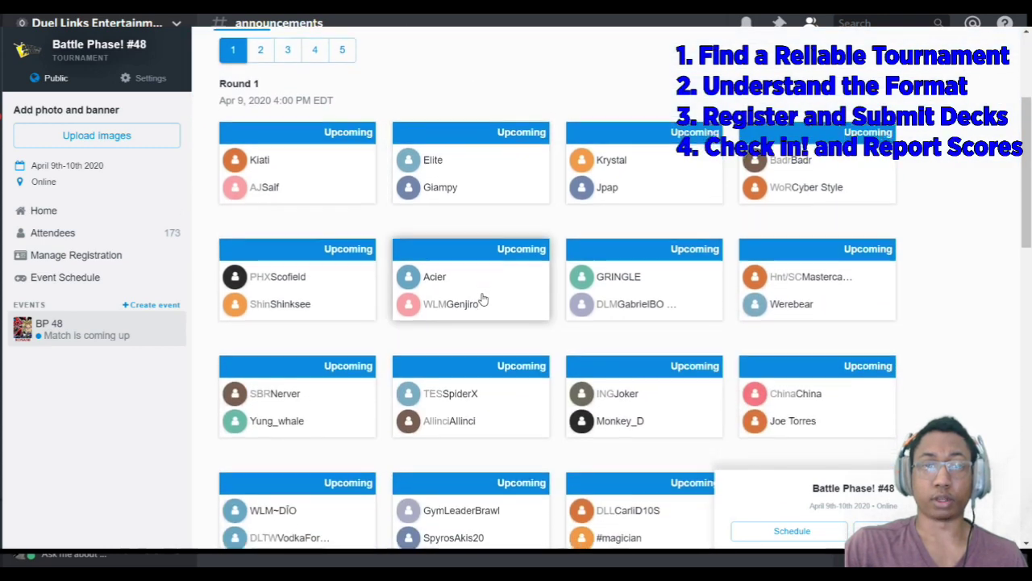
{"action": "scroll", "coordinate": [482, 300], "scroll_direction": "down", "scroll_amount": 1}
{"action": "scroll", "coordinate": [657, 190], "scroll_direction": "up", "scroll_amount": 1}
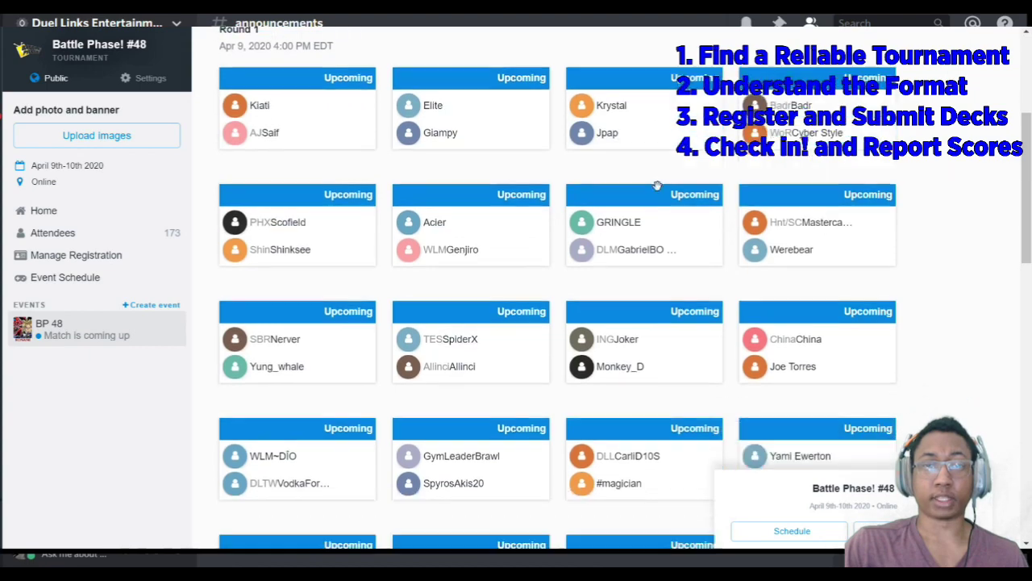
{"action": "scroll", "coordinate": [657, 185], "scroll_direction": "down", "scroll_amount": 6}
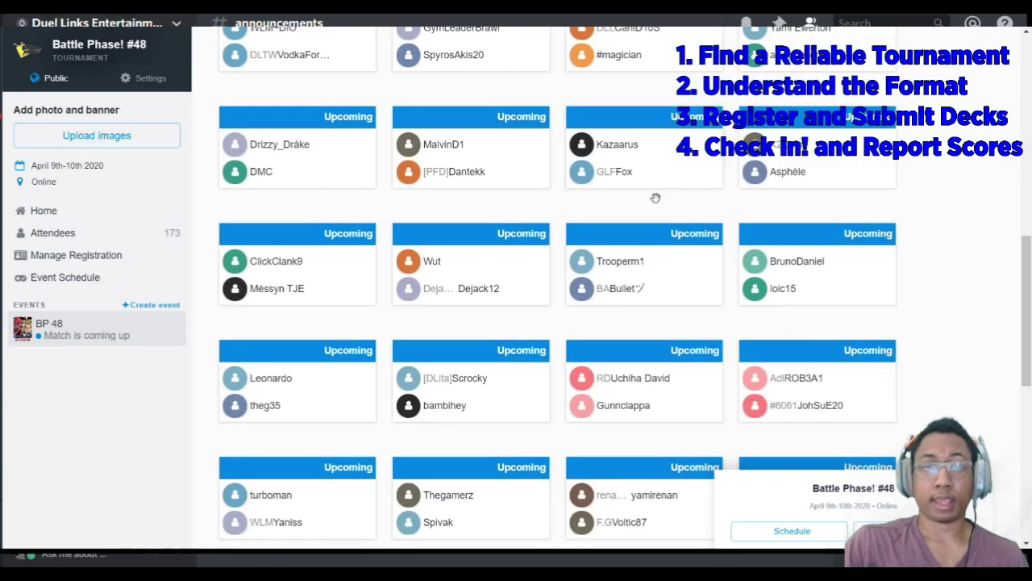
{"action": "scroll", "coordinate": [655, 197], "scroll_direction": "down", "scroll_amount": 6}
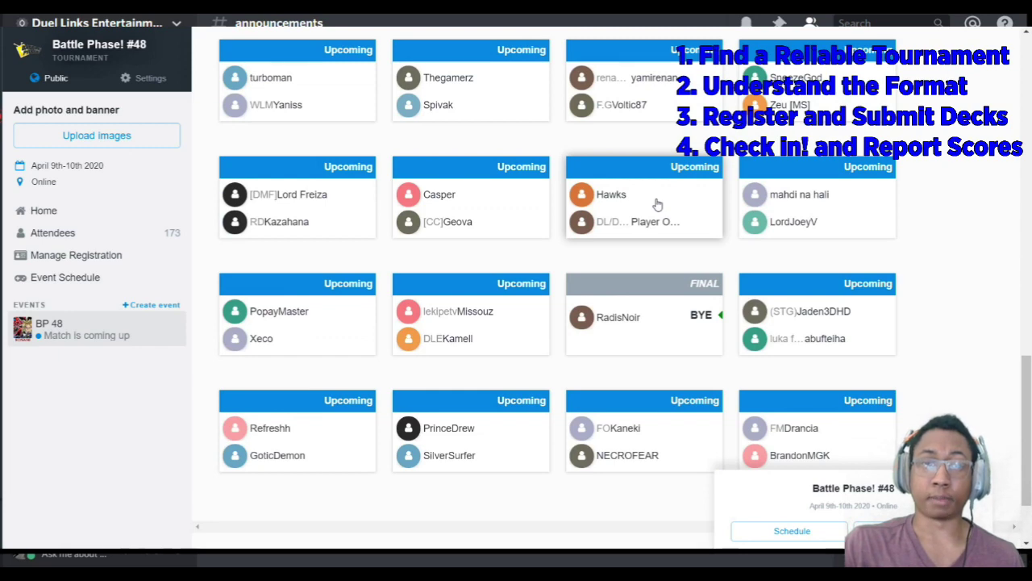
{"action": "scroll", "coordinate": [657, 204], "scroll_direction": "down", "scroll_amount": 1}
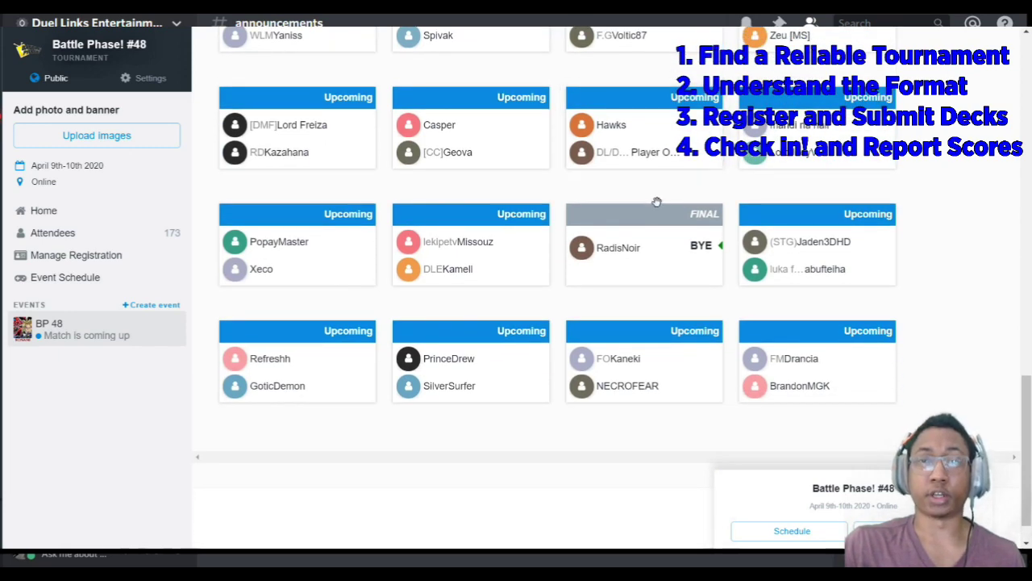
{"action": "scroll", "coordinate": [991, 271], "scroll_direction": "up", "scroll_amount": 2}
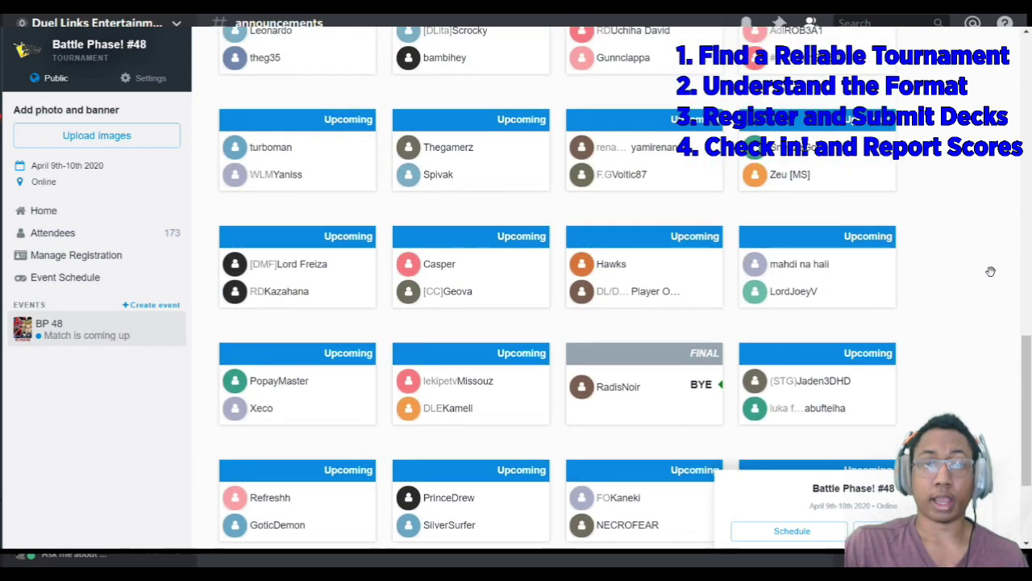
Open your own upcoming Round 1 match, examine its chat, score reporting and moderation sections, and close it
{"action": "left_click", "coordinate": [430, 402]}
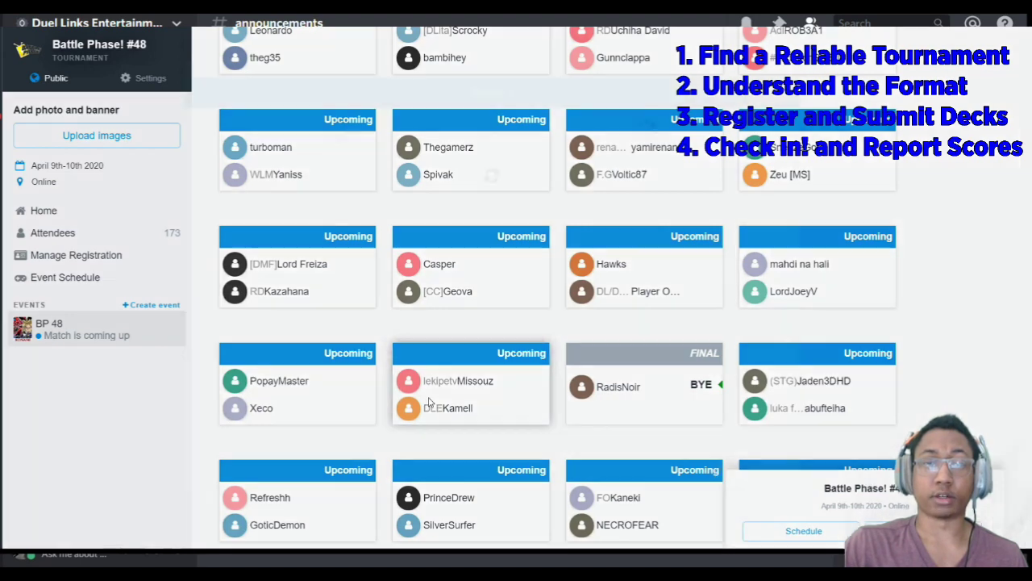
{"action": "left_click", "coordinate": [465, 180]}
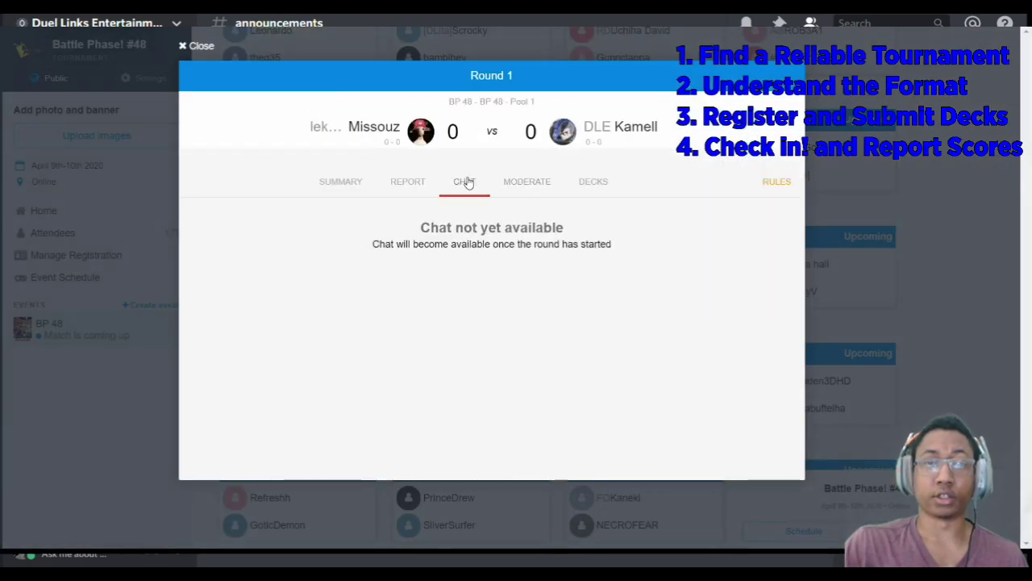
{"action": "left_click", "coordinate": [416, 184]}
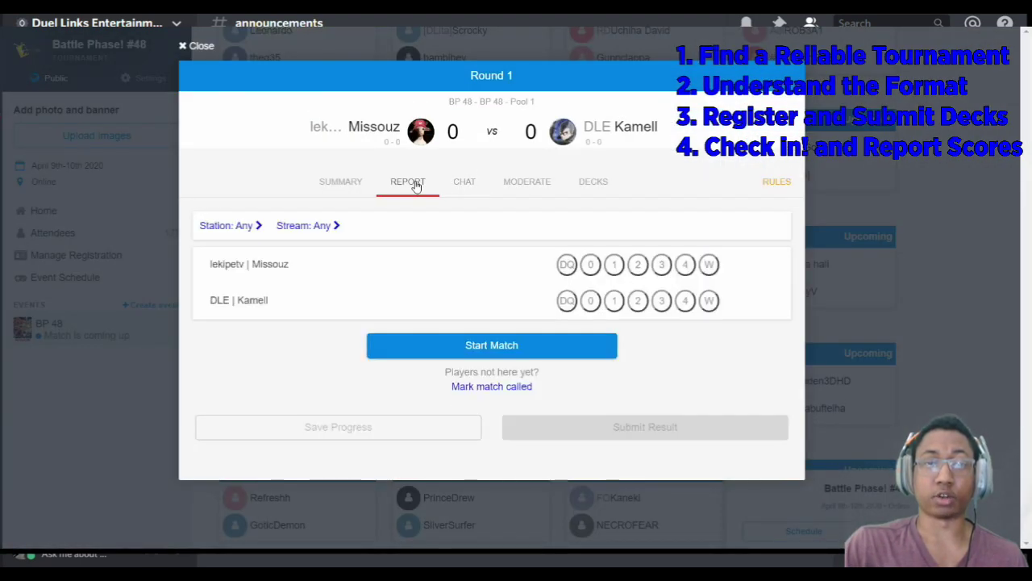
{"action": "left_click", "coordinate": [527, 184]}
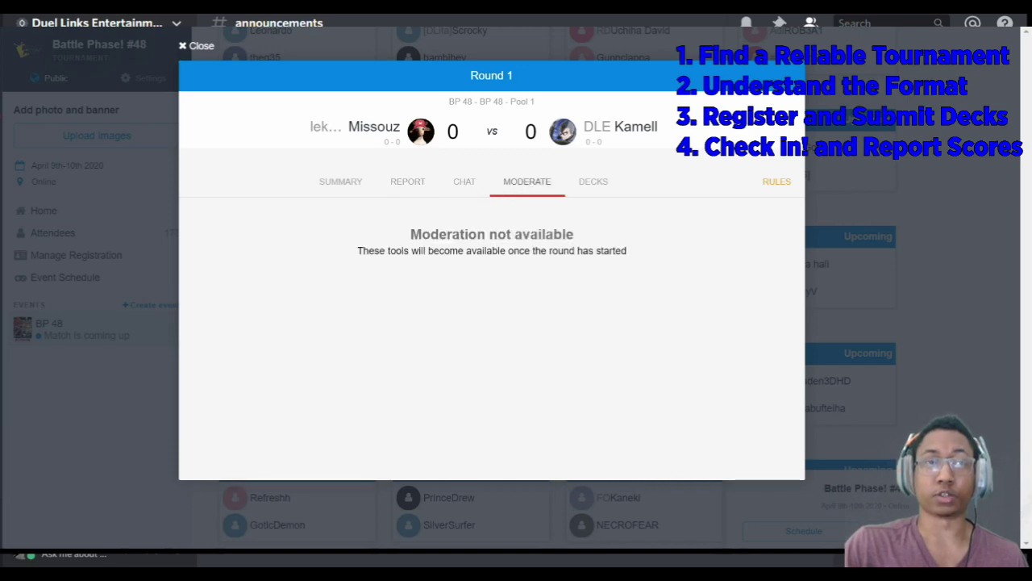
{"action": "key", "text": "Escape"}
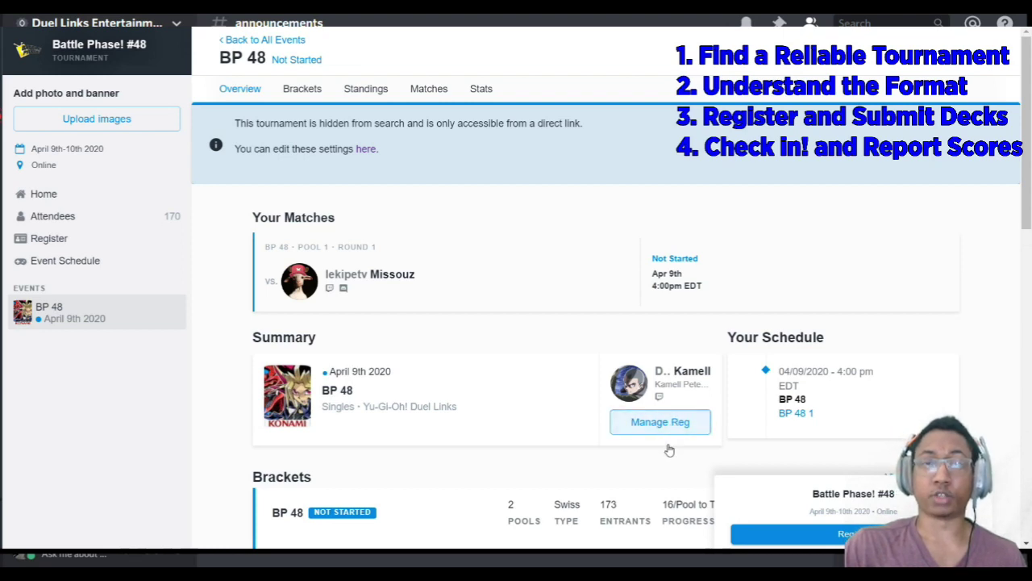
Review the submitted Deck 1 in the BP 48 registration, close it and return to the event overview
{"action": "left_click", "coordinate": [667, 444]}
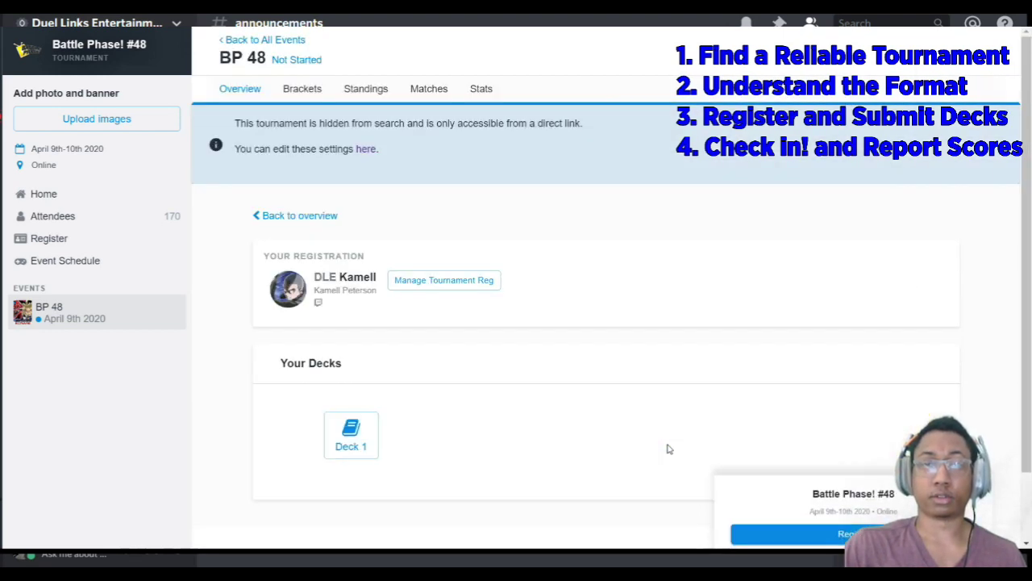
{"action": "scroll", "coordinate": [342, 383], "scroll_direction": "down", "scroll_amount": 1}
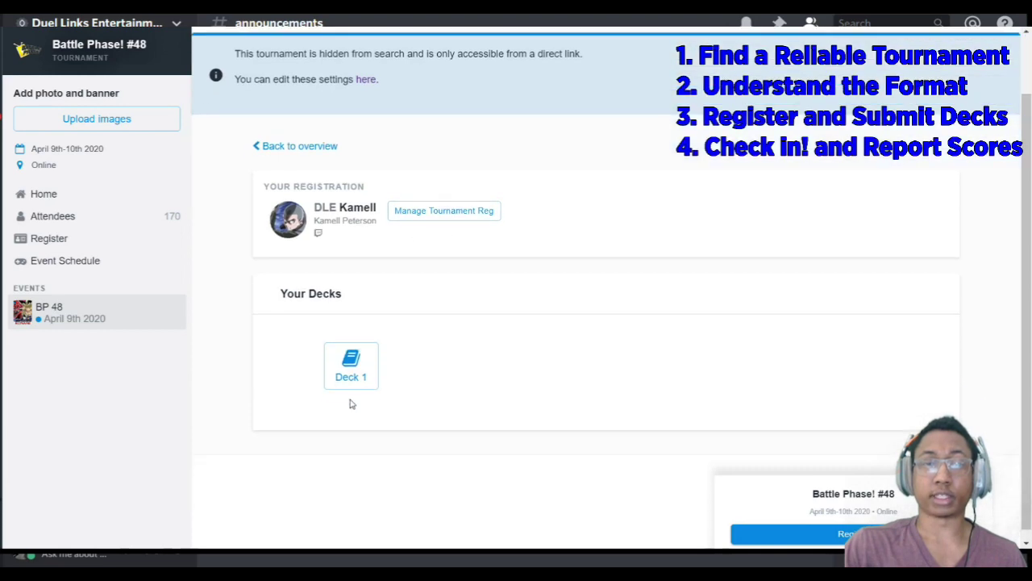
{"action": "left_click", "coordinate": [351, 367]}
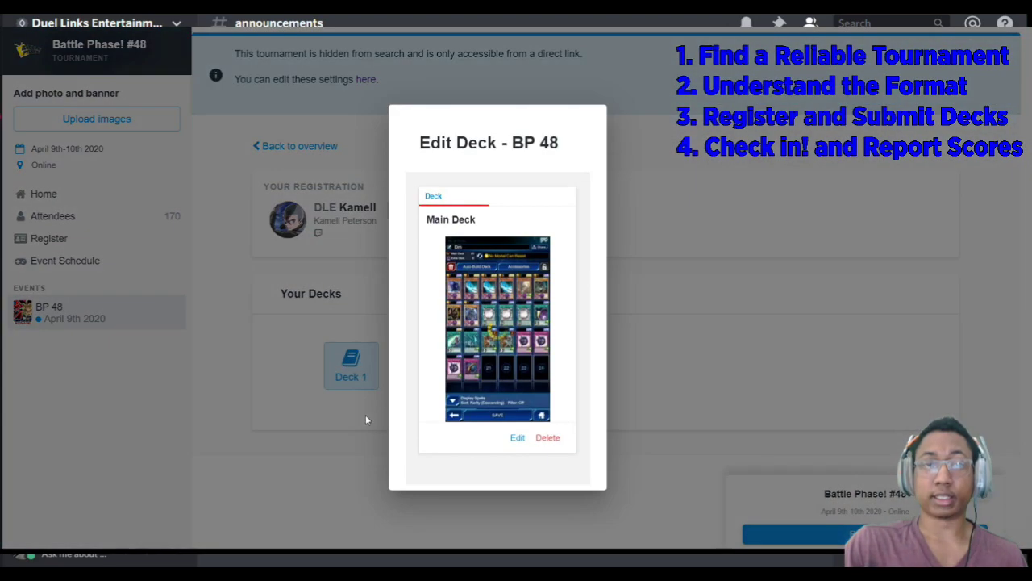
{"action": "left_click", "coordinate": [636, 275]}
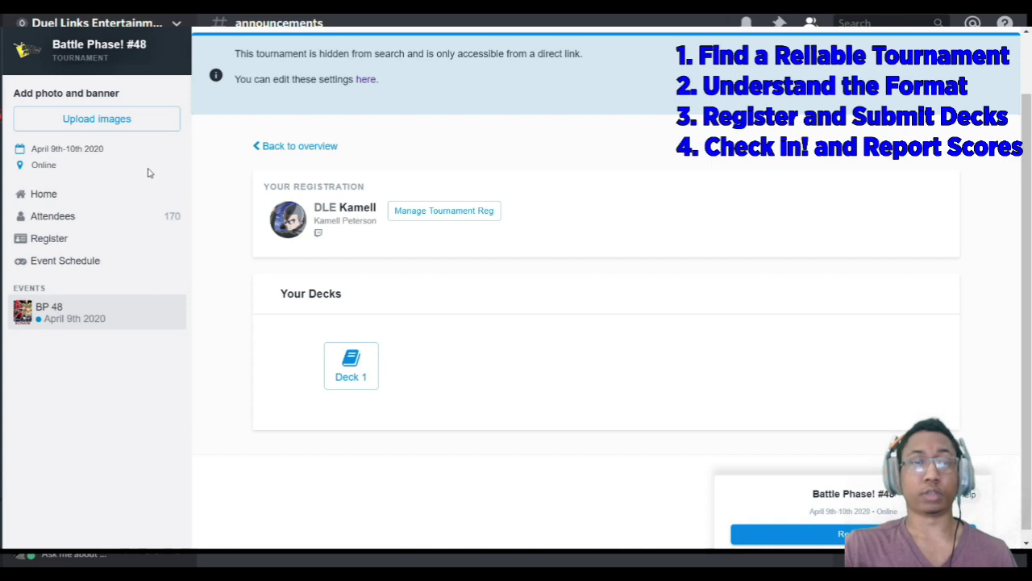
{"action": "left_click", "coordinate": [325, 146]}
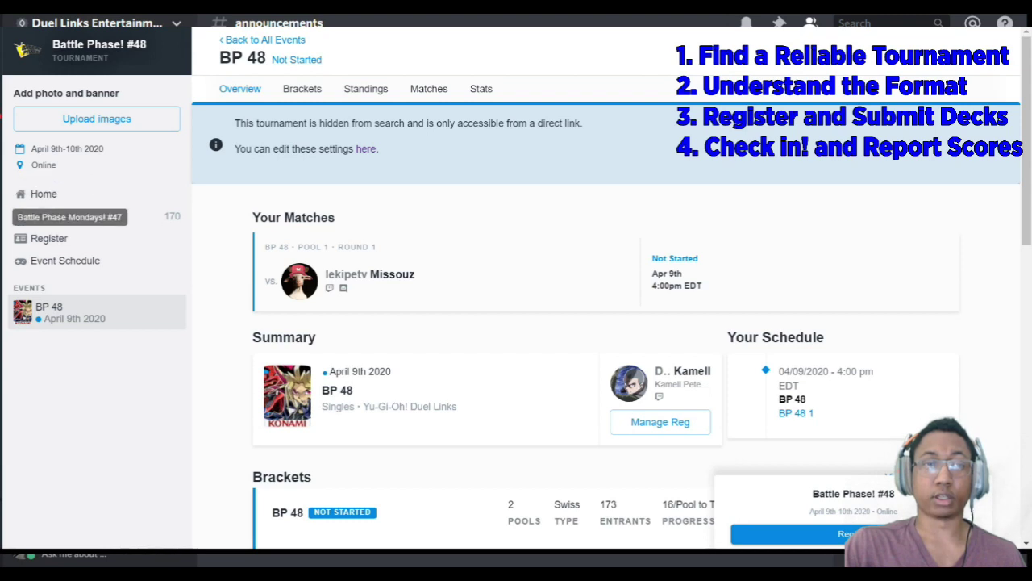
Switch to the Battle Phase Mondays #47 Top 32 bracket and open the second completed Round 1 match
{"action": "left_click", "coordinate": [48, 216]}
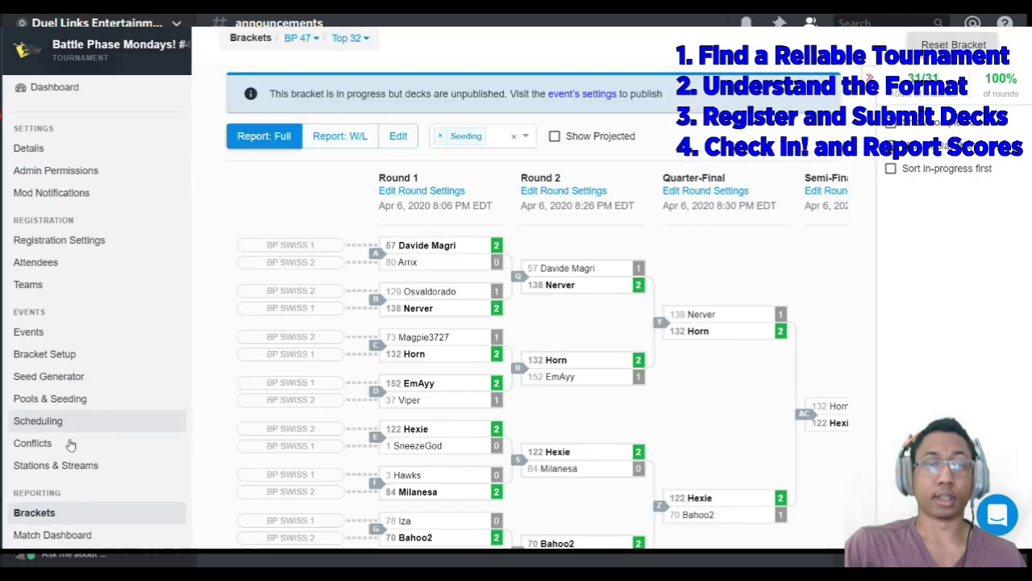
{"action": "scroll", "coordinate": [69, 444], "scroll_direction": "down", "scroll_amount": 1}
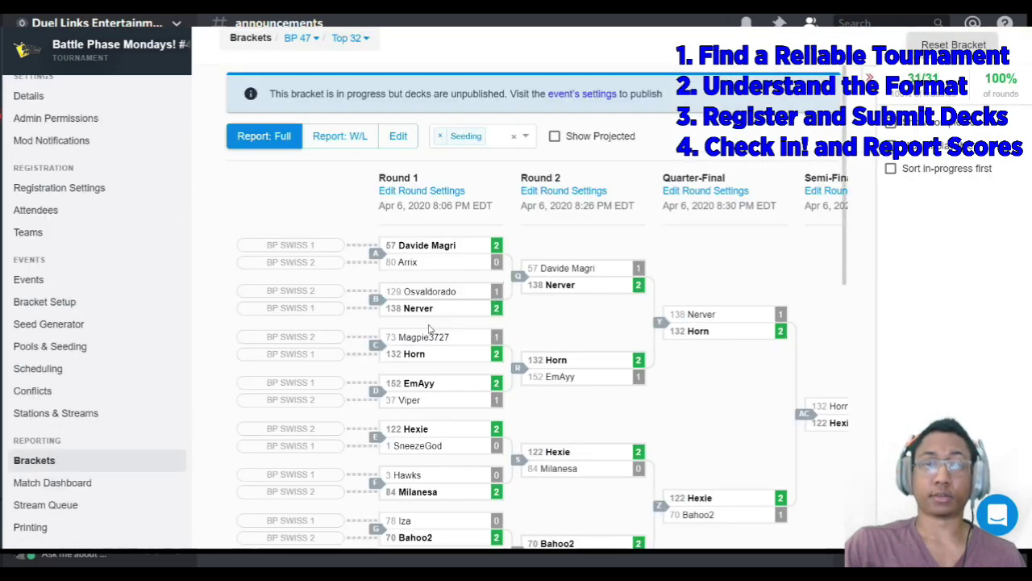
{"action": "left_click", "coordinate": [446, 300]}
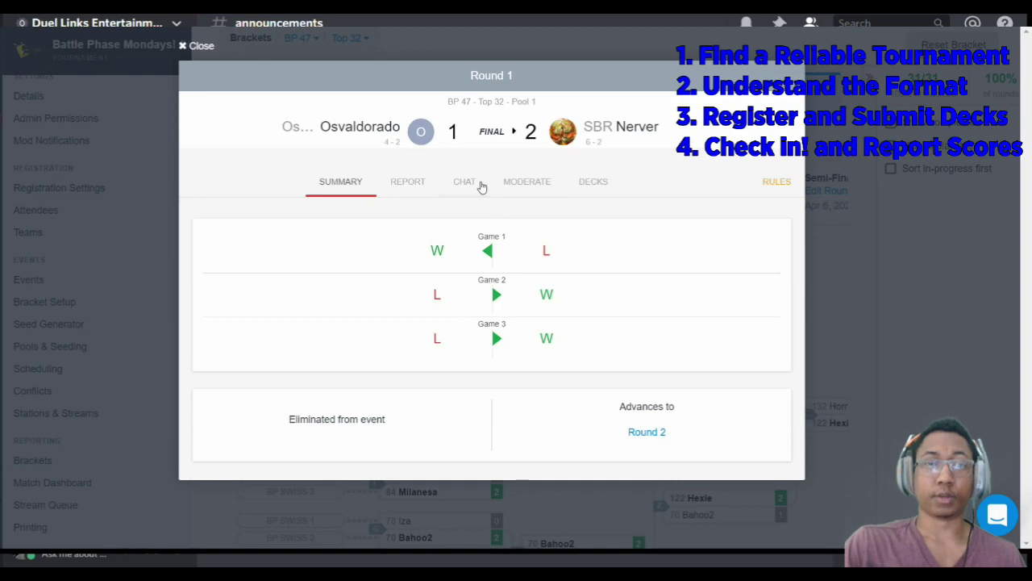
Read the completed match's chat from its beginning, and check its report and moderation task list
{"action": "left_click", "coordinate": [466, 184]}
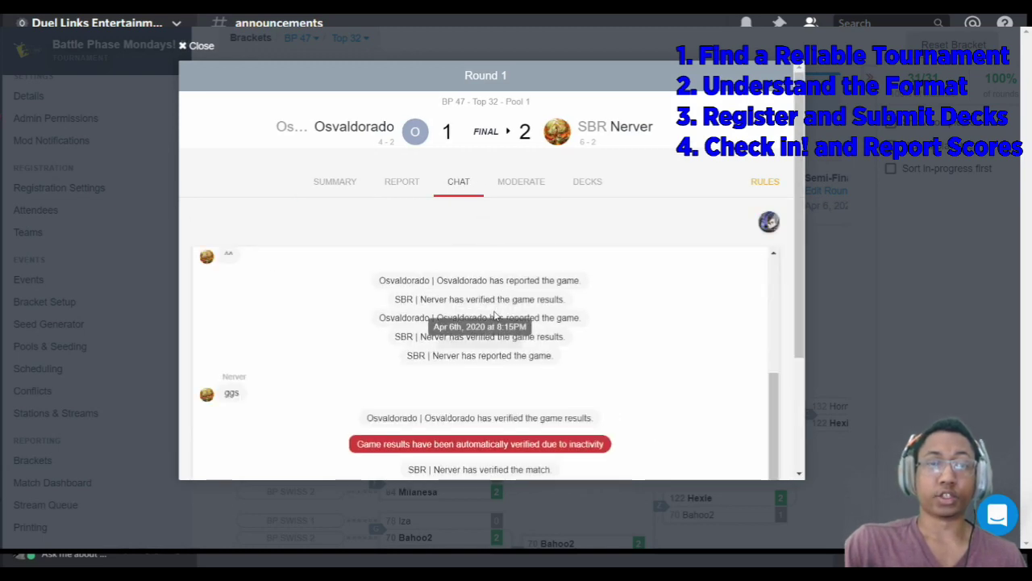
{"action": "scroll", "coordinate": [439, 296], "scroll_direction": "up", "scroll_amount": 2}
{"action": "scroll", "coordinate": [439, 297], "scroll_direction": "up", "scroll_amount": 2}
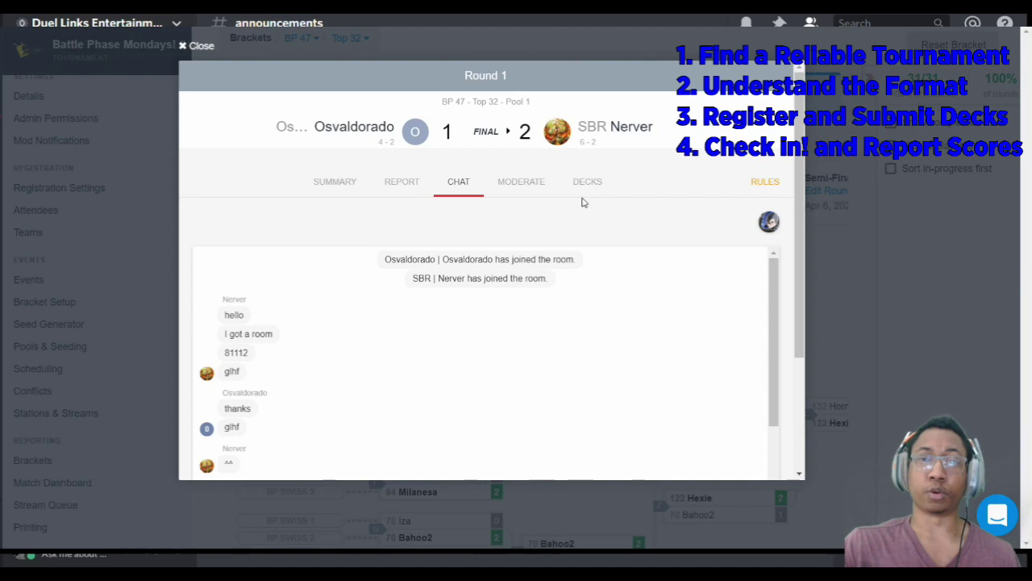
{"action": "left_click", "coordinate": [406, 183]}
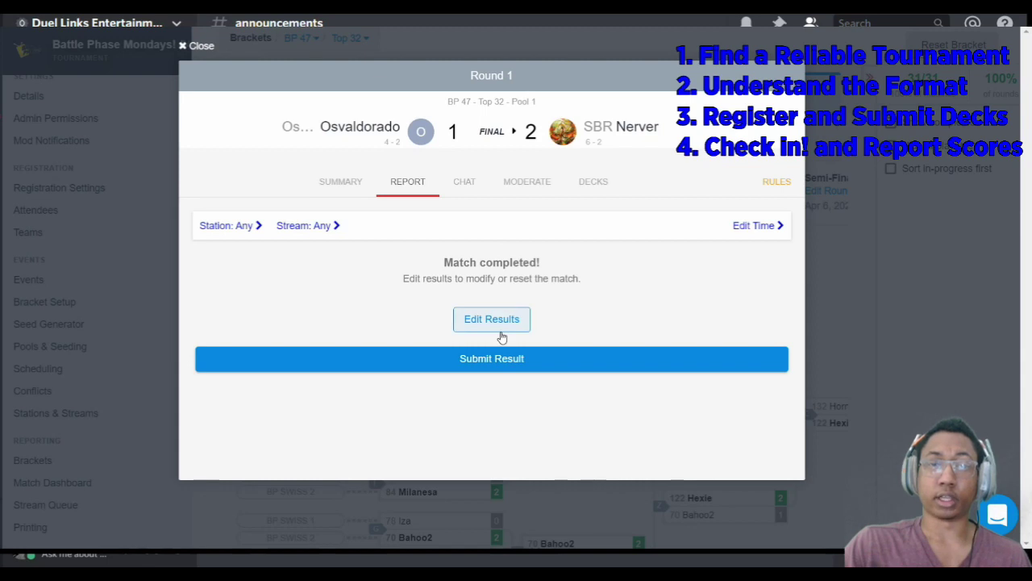
{"action": "left_click", "coordinate": [518, 183]}
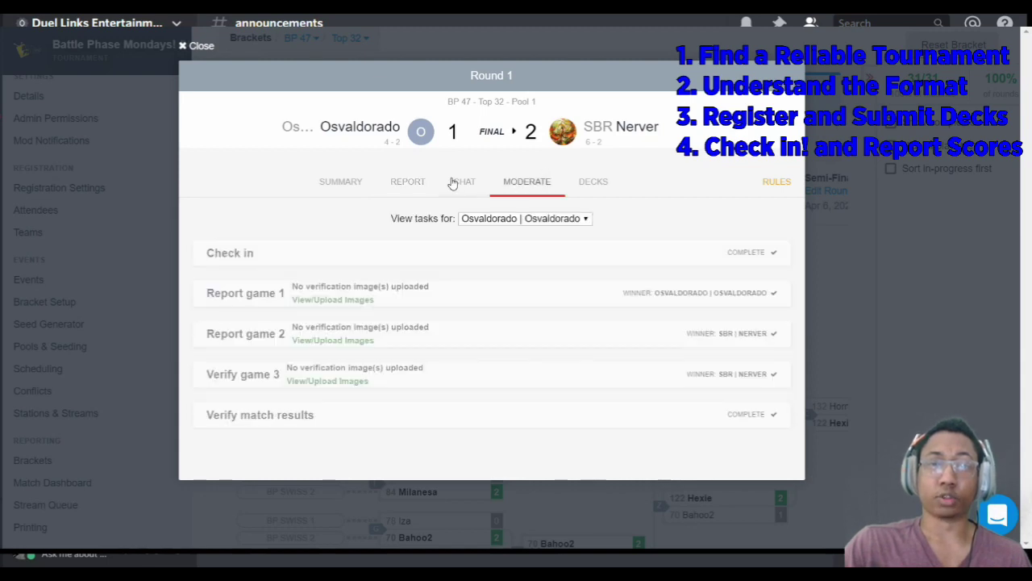
Go back to the match chat and examine the room-code exchange and the entries on reported and verified games
{"action": "left_click", "coordinate": [460, 181]}
{"action": "scroll", "coordinate": [456, 338], "scroll_direction": "up", "scroll_amount": 3}
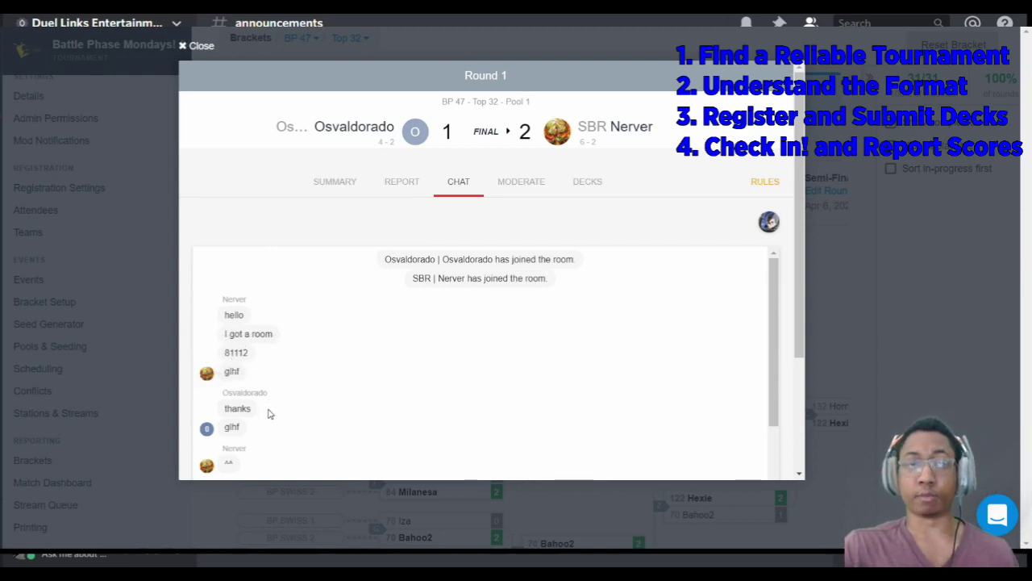
{"action": "scroll", "coordinate": [259, 428], "scroll_direction": "down", "scroll_amount": 1}
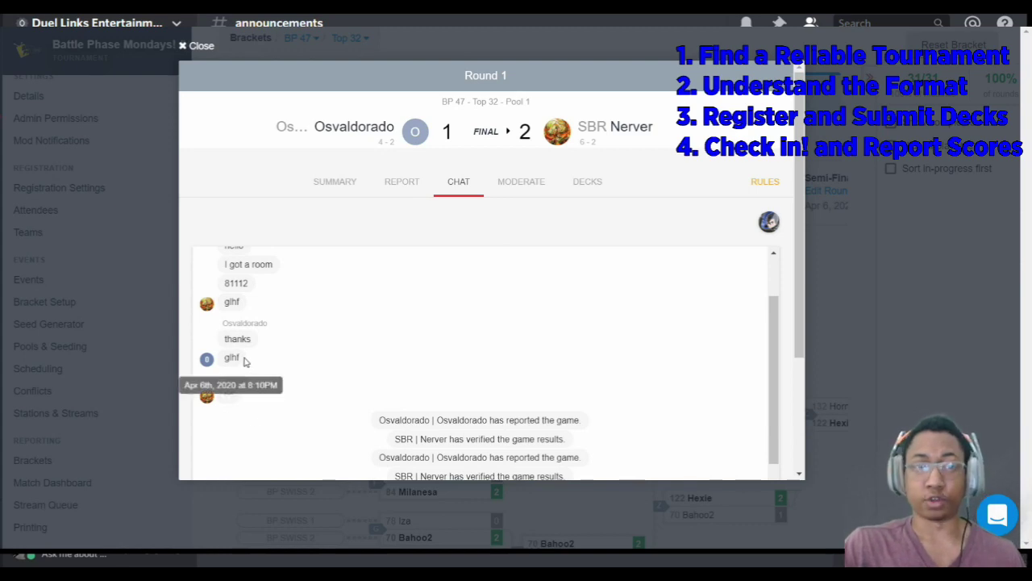
{"action": "scroll", "coordinate": [246, 363], "scroll_direction": "down", "scroll_amount": 1}
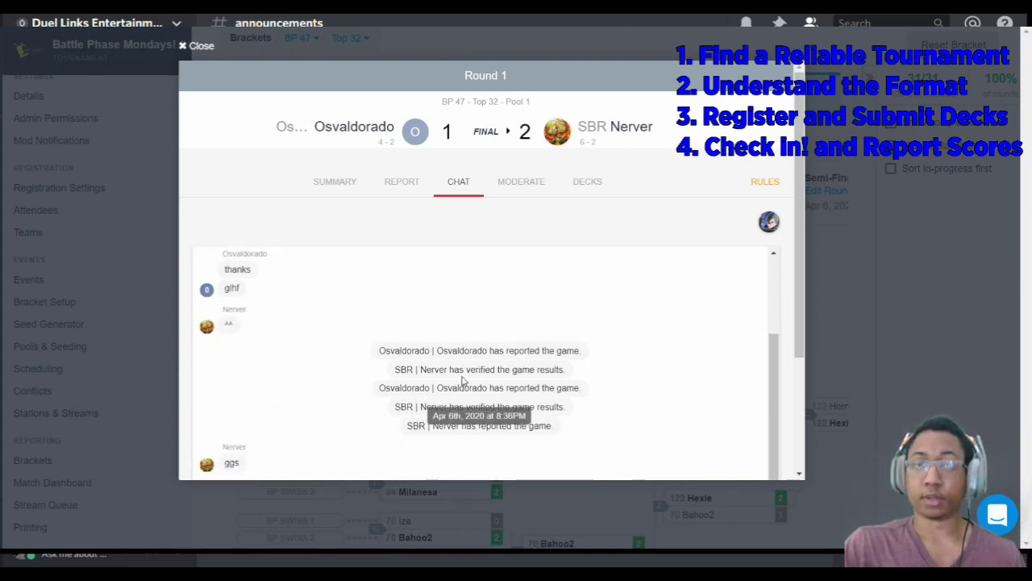
{"action": "left_click_drag", "start_coordinate": [379, 359], "coordinate": [546, 344]}
{"action": "left_click", "coordinate": [564, 345]}
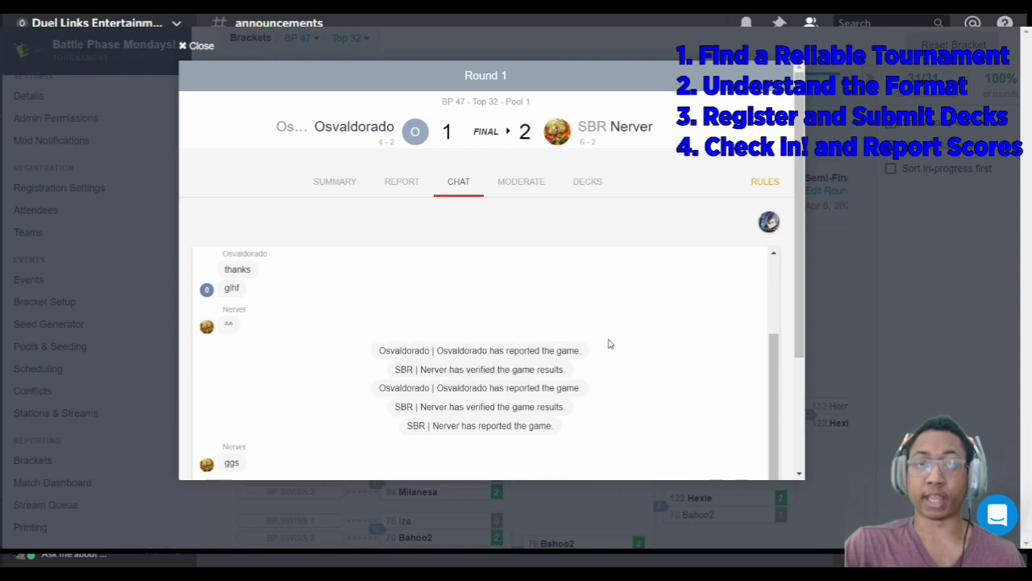
{"action": "triple_click", "coordinate": [609, 347]}
{"action": "left_click", "coordinate": [597, 310]}
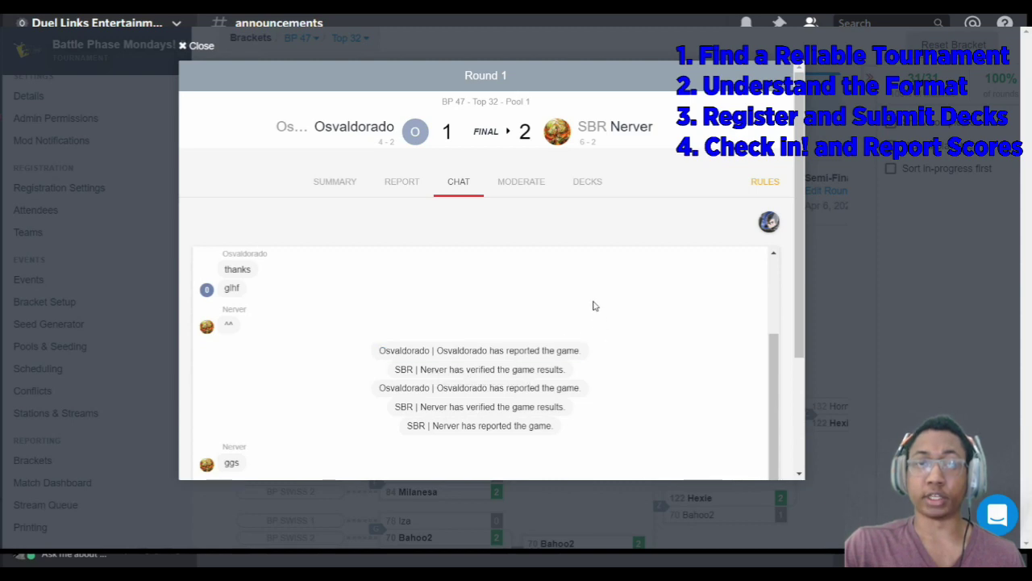
Open the completed match's game results for editing, and review the chat's verification entries and moderator request option
{"action": "left_click", "coordinate": [410, 189]}
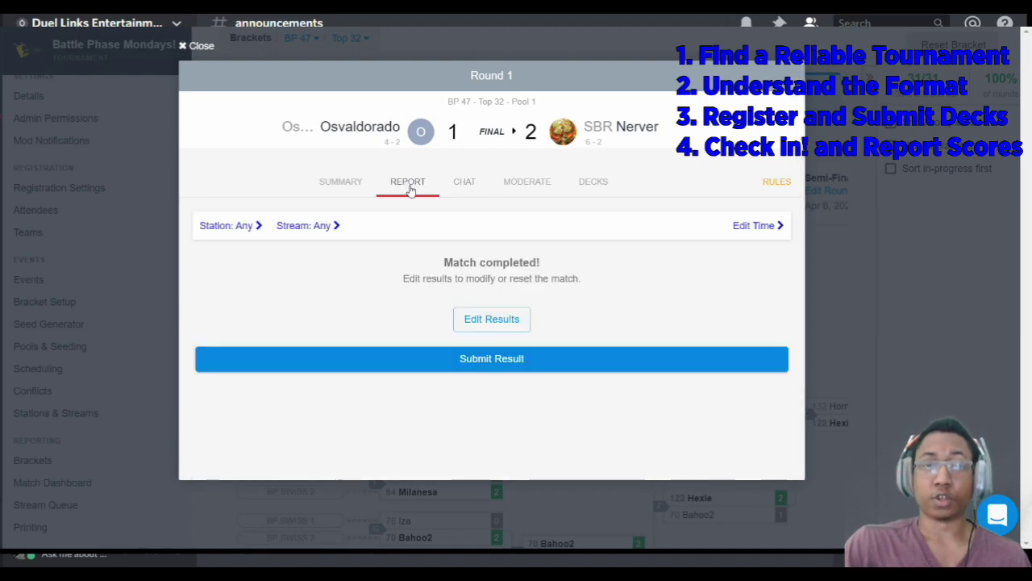
{"action": "left_click", "coordinate": [487, 326]}
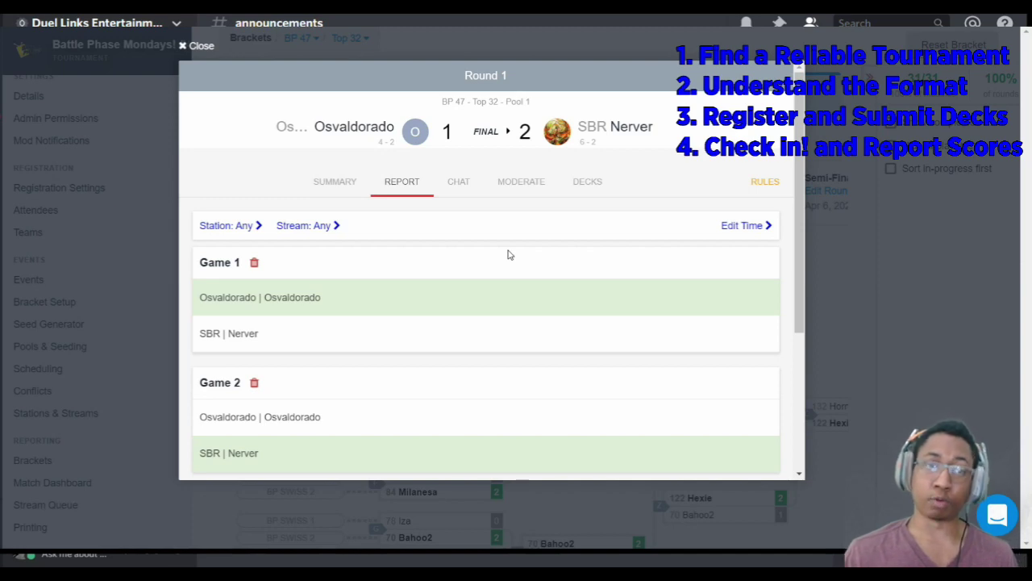
{"action": "left_click", "coordinate": [460, 183]}
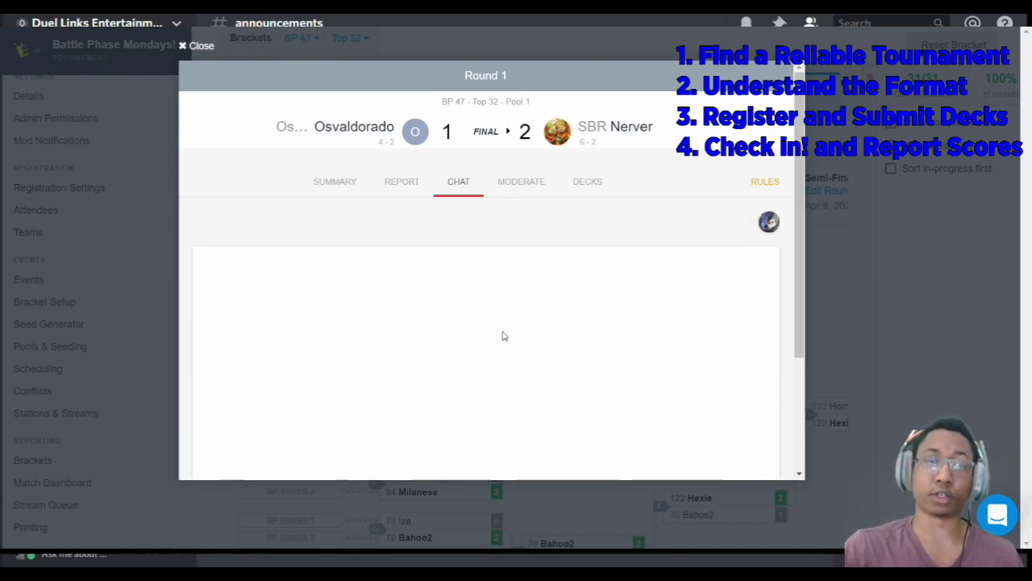
{"action": "scroll", "coordinate": [504, 335], "scroll_direction": "down", "scroll_amount": 3}
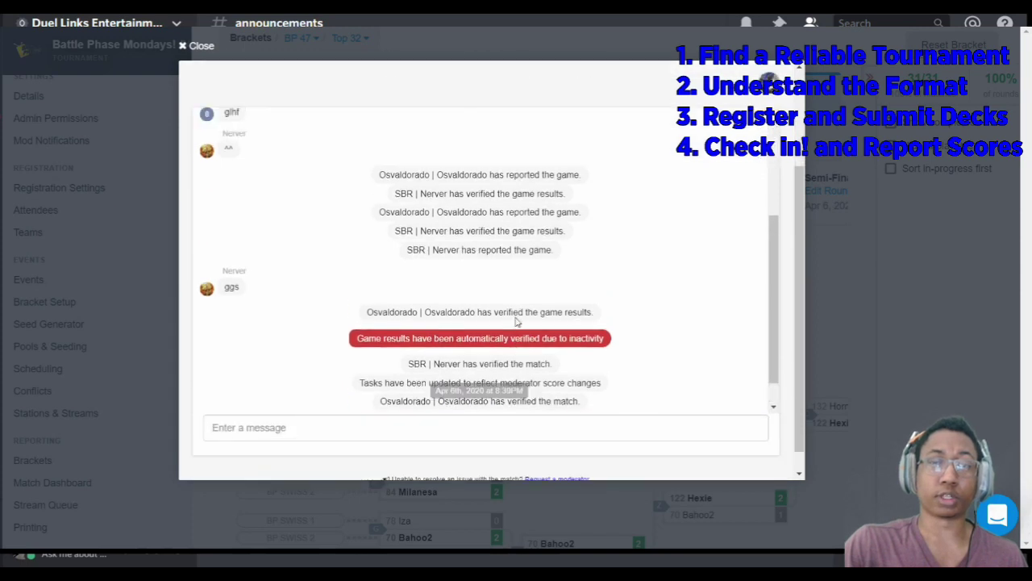
{"action": "scroll", "coordinate": [513, 339], "scroll_direction": "up", "scroll_amount": 6}
{"action": "scroll", "coordinate": [665, 254], "scroll_direction": "up", "scroll_amount": 1}
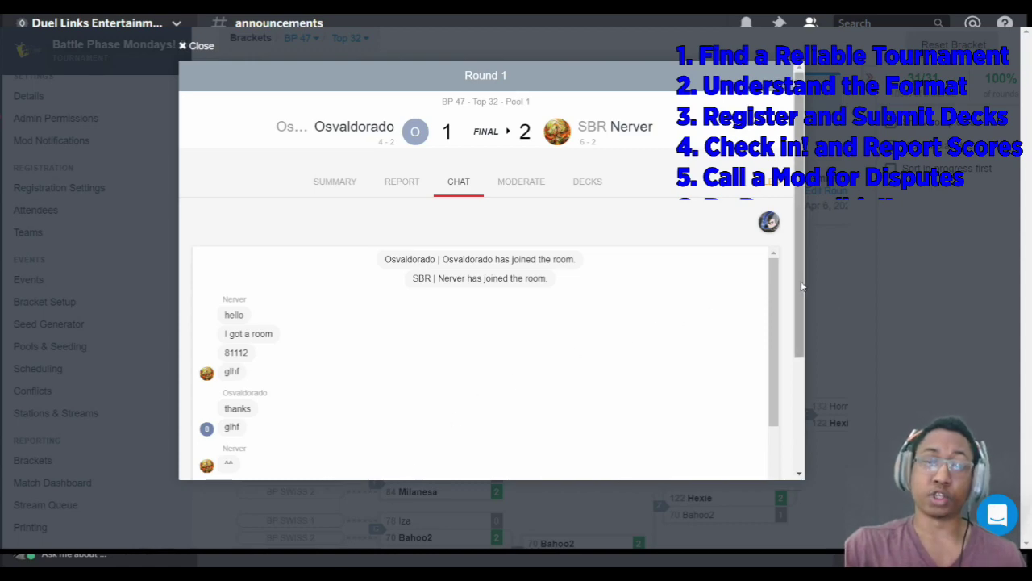
Close the match details and switch to the Discord announcements channel with the tournament post
{"action": "left_click", "coordinate": [824, 284]}
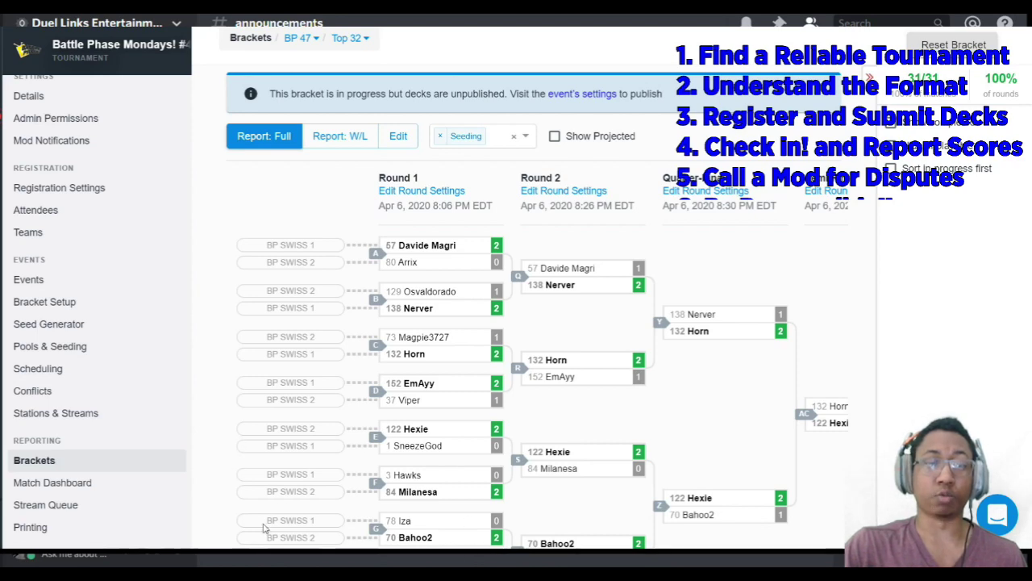
{"action": "left_click", "coordinate": [352, 562]}
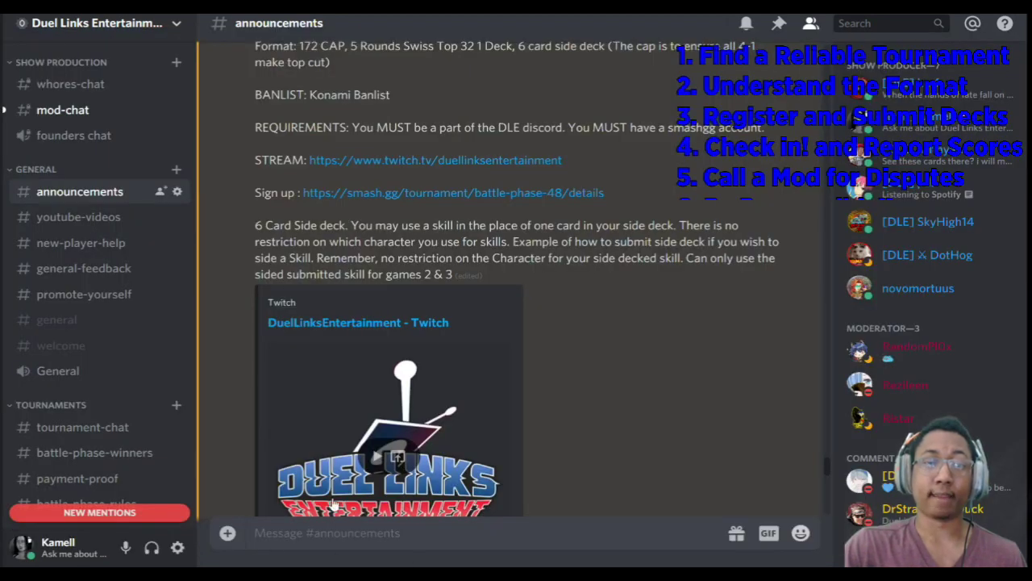
Find the battle-phase-rules channel under Tournaments, open it and go to the beginning of the rules
{"action": "scroll", "coordinate": [102, 341], "scroll_direction": "down", "scroll_amount": 5}
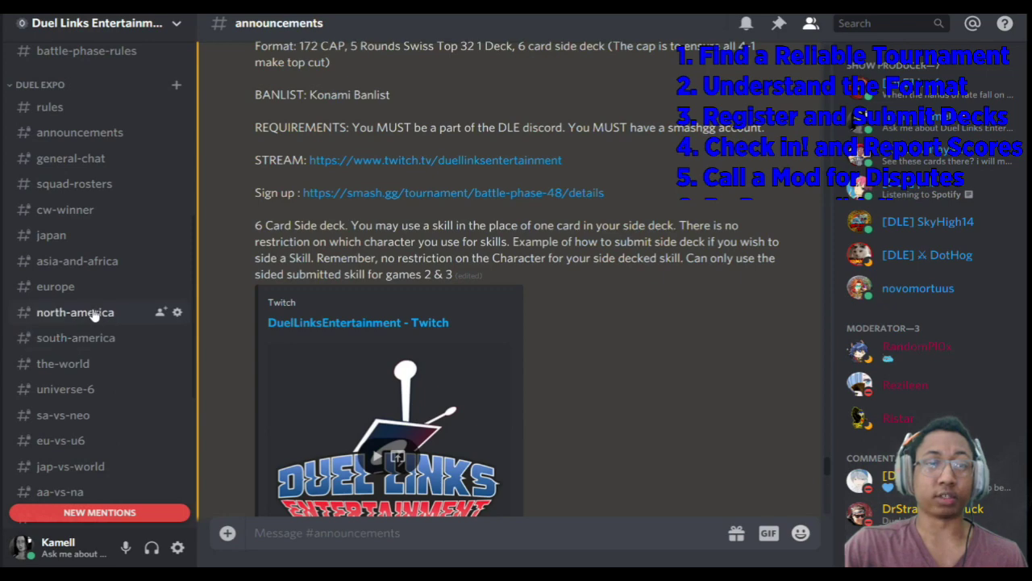
{"action": "scroll", "coordinate": [97, 291], "scroll_direction": "up", "scroll_amount": 4}
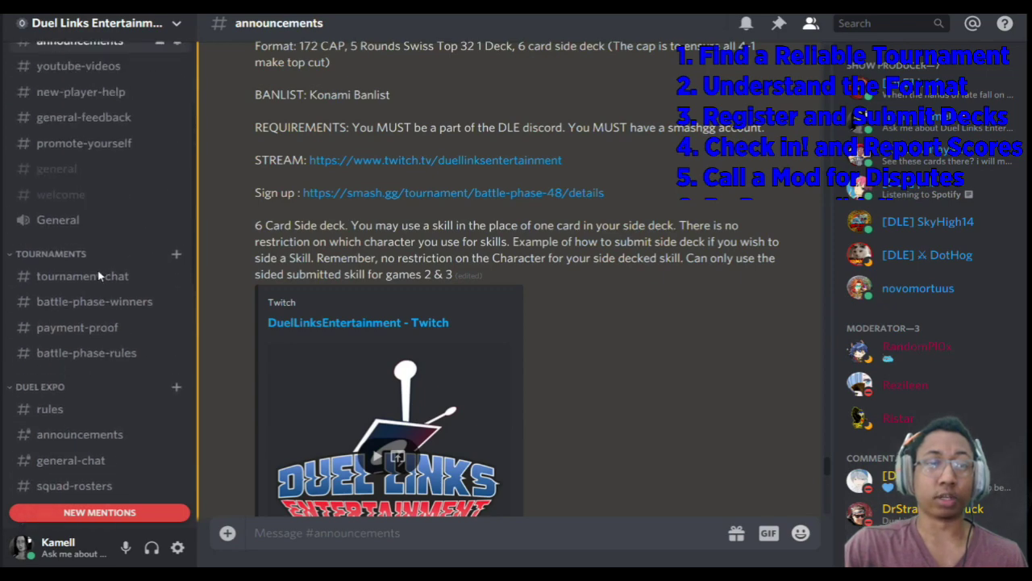
{"action": "left_click", "coordinate": [112, 349]}
{"action": "scroll", "coordinate": [490, 339], "scroll_direction": "up", "scroll_amount": 10}
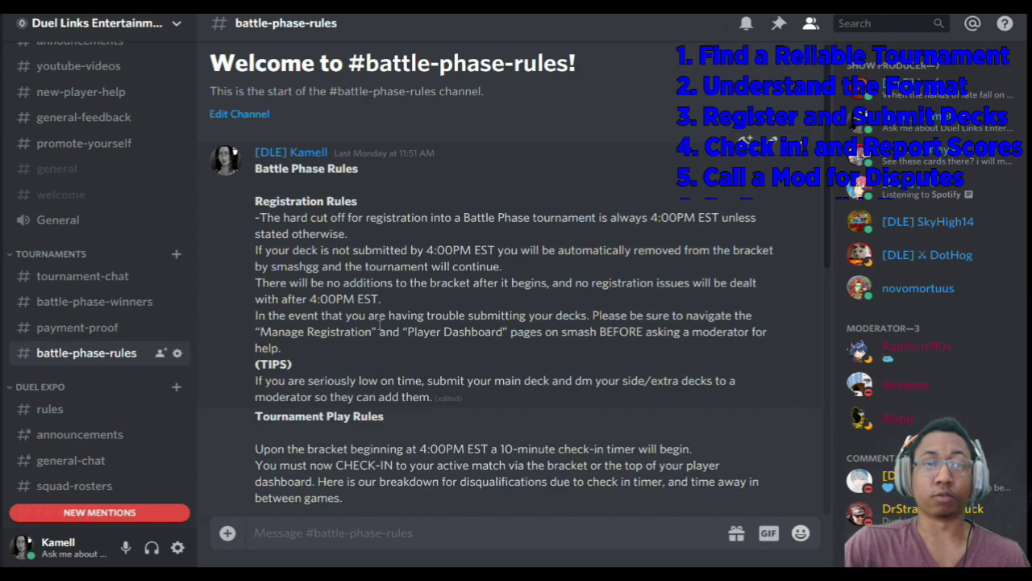
Read through the Battle Phase rules on registration, tournament play, disconnections and deck violations, and return to the registration rules
{"action": "scroll", "coordinate": [540, 297], "scroll_direction": "down", "scroll_amount": 2}
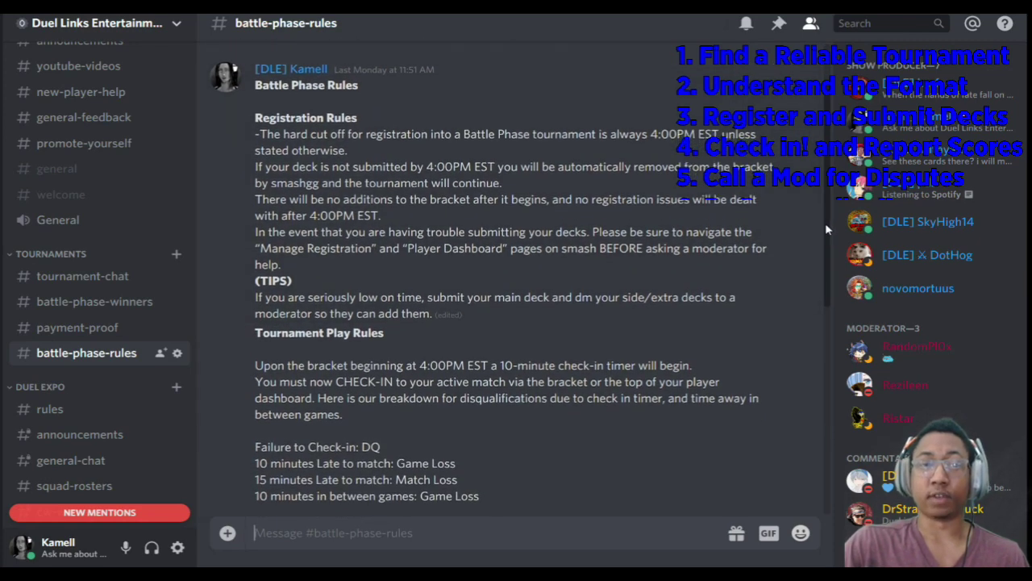
{"action": "scroll", "coordinate": [823, 242], "scroll_direction": "down", "scroll_amount": 2}
{"action": "scroll", "coordinate": [822, 252], "scroll_direction": "down", "scroll_amount": 1}
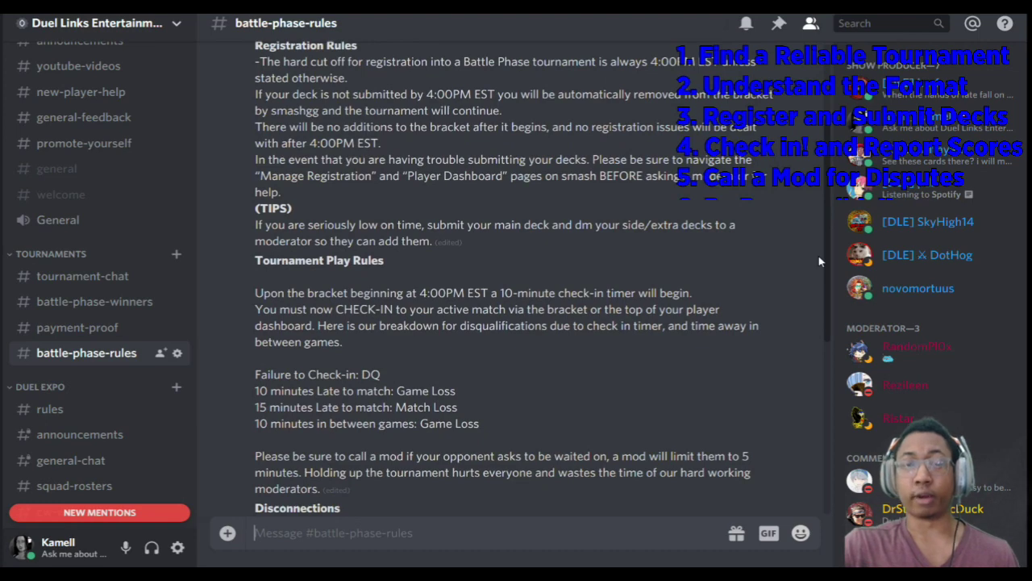
{"action": "scroll", "coordinate": [817, 266], "scroll_direction": "down", "scroll_amount": 2}
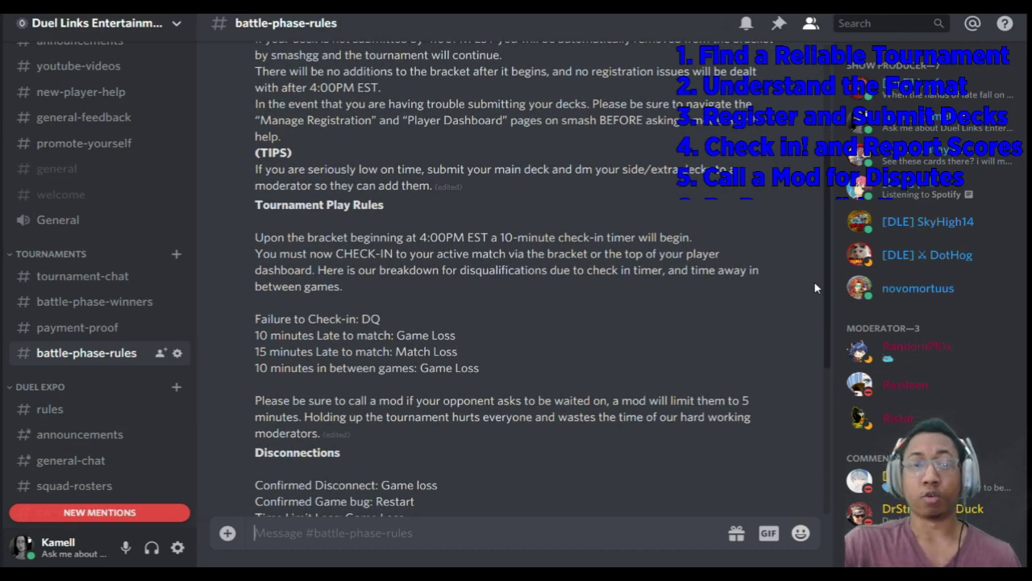
{"action": "scroll", "coordinate": [814, 288], "scroll_direction": "down", "scroll_amount": 3}
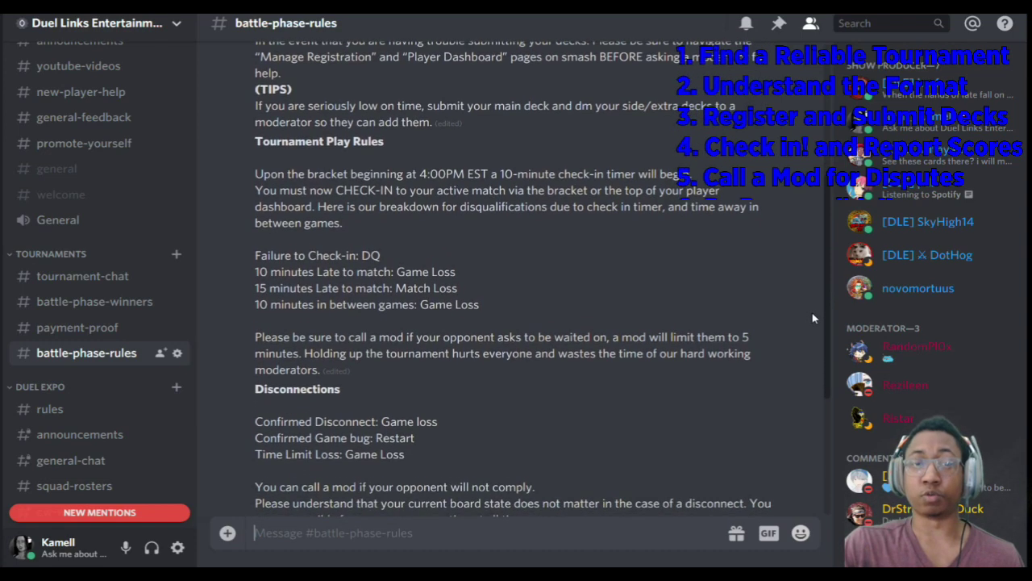
{"action": "scroll", "coordinate": [812, 322], "scroll_direction": "down", "scroll_amount": 5}
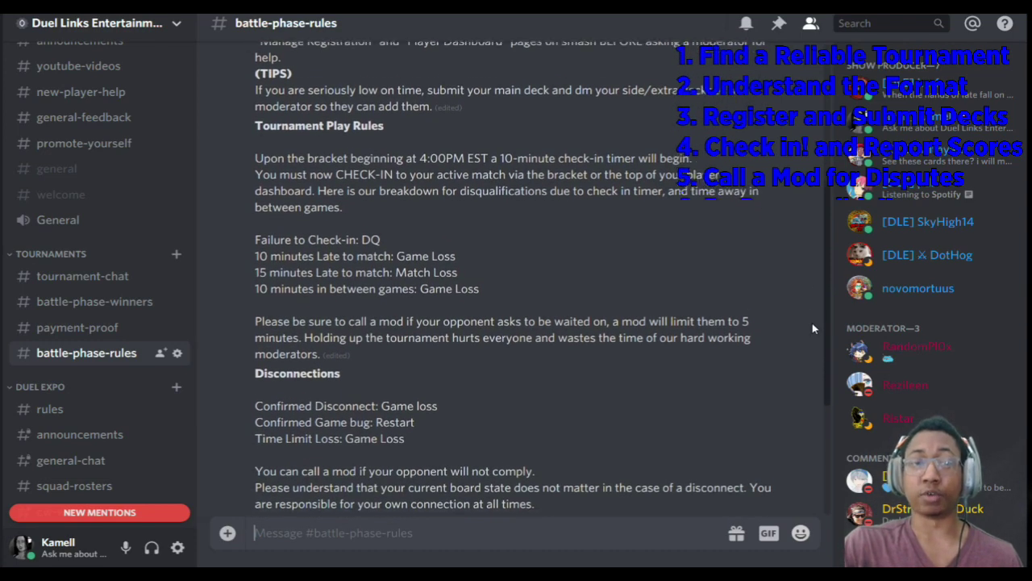
{"action": "scroll", "coordinate": [812, 375], "scroll_direction": "down", "scroll_amount": 5}
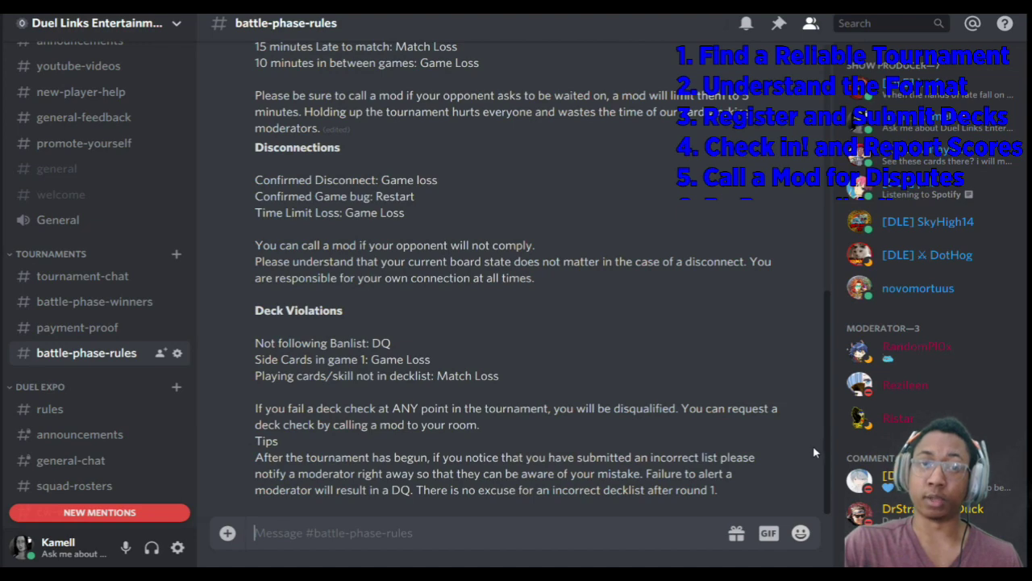
{"action": "scroll", "coordinate": [815, 453], "scroll_direction": "up", "scroll_amount": 10}
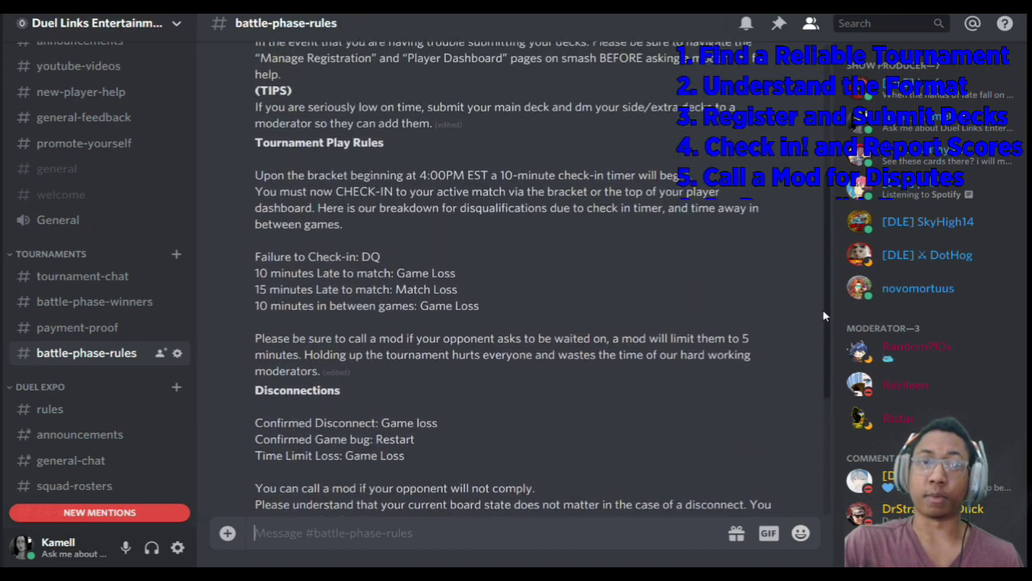
{"action": "scroll", "coordinate": [824, 311], "scroll_direction": "up", "scroll_amount": 8}
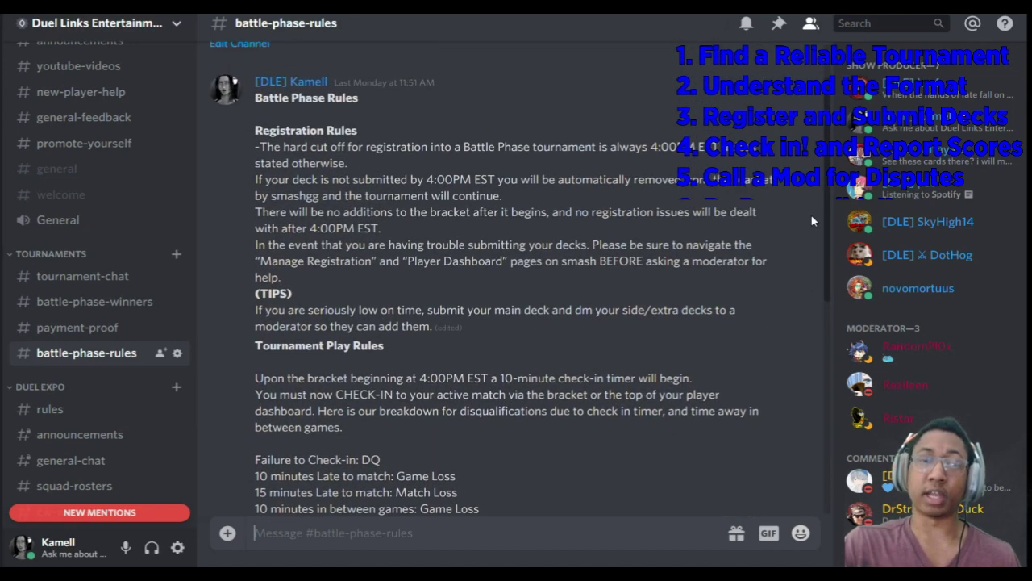
{"action": "scroll", "coordinate": [813, 220], "scroll_direction": "up", "scroll_amount": 2}
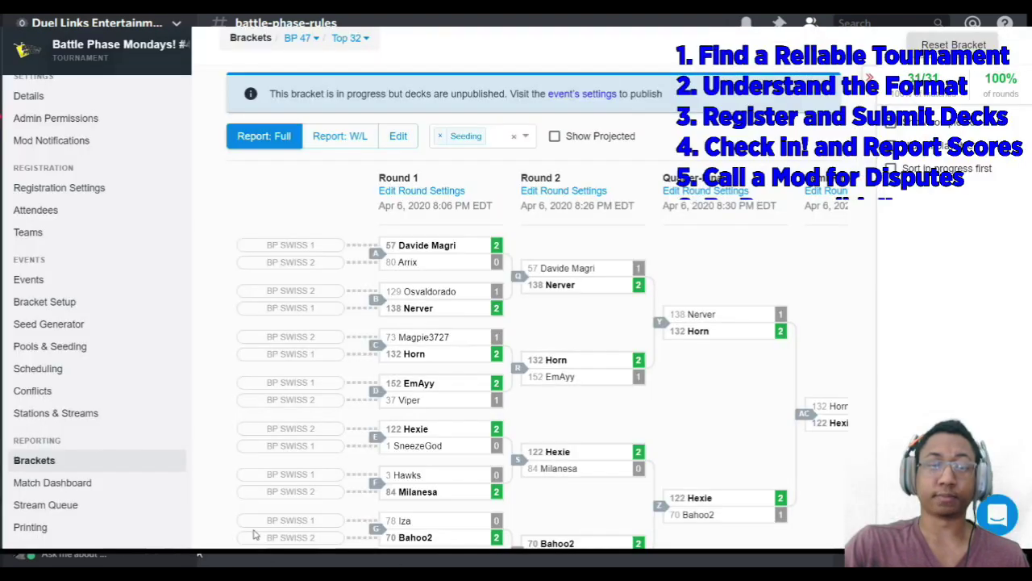
Switch to the smash.gg Top 32 bracket, view the chat of the first Round 1 match, and close the match details
{"action": "left_click", "coordinate": [441, 253]}
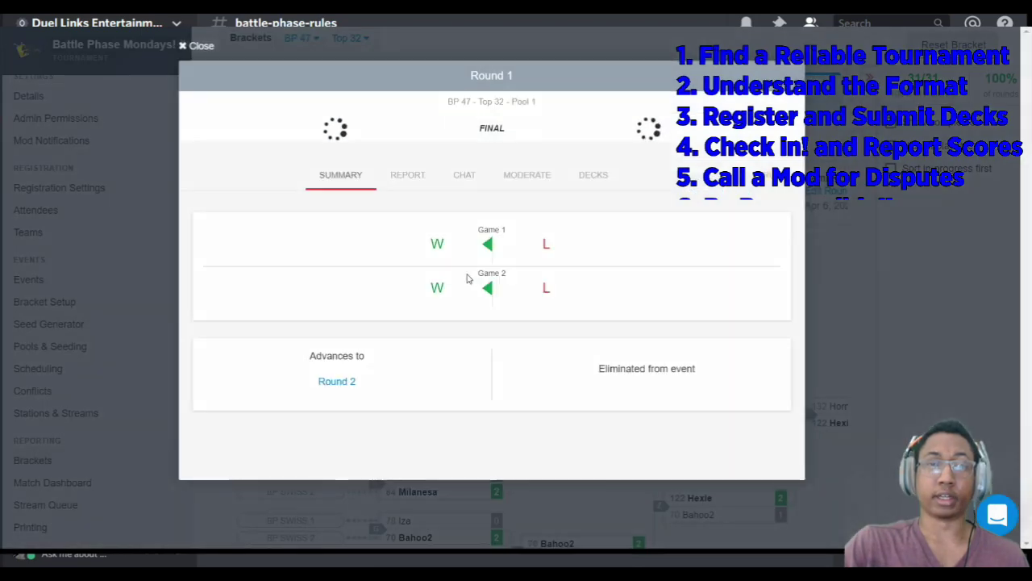
{"action": "left_click", "coordinate": [457, 184]}
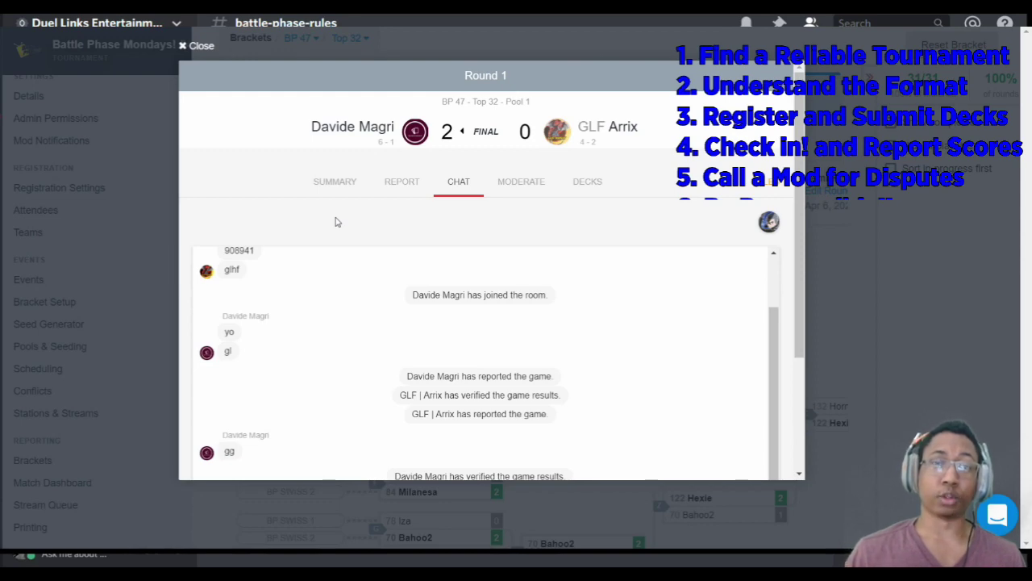
{"action": "left_click", "coordinate": [137, 297]}
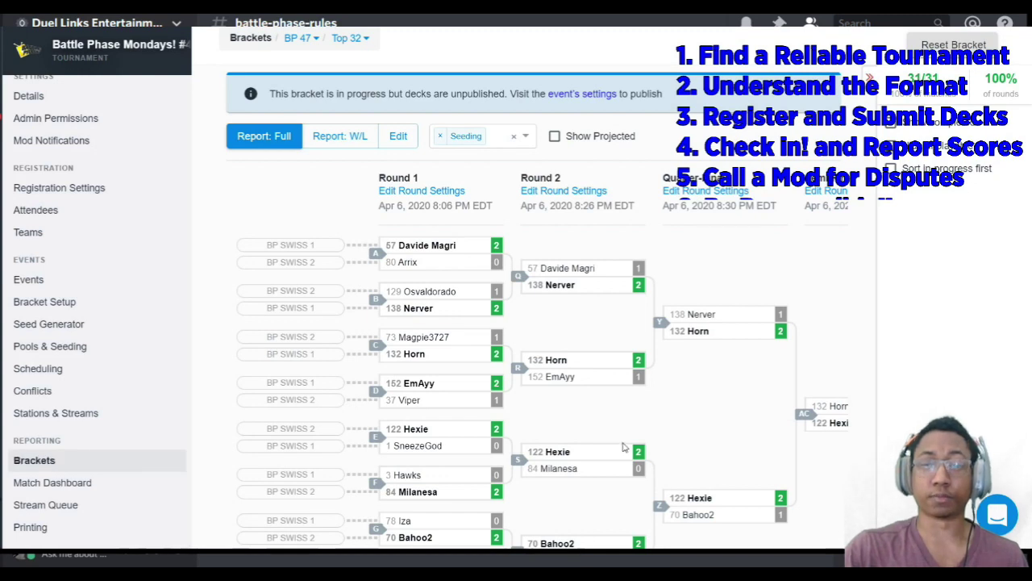